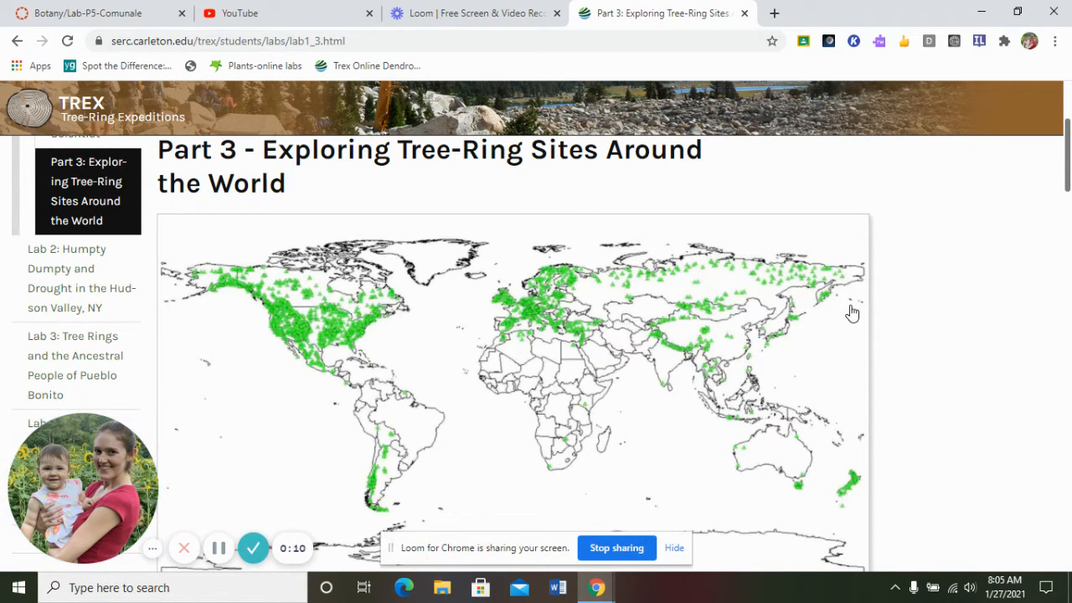
scroll(876, 311, down, 1)
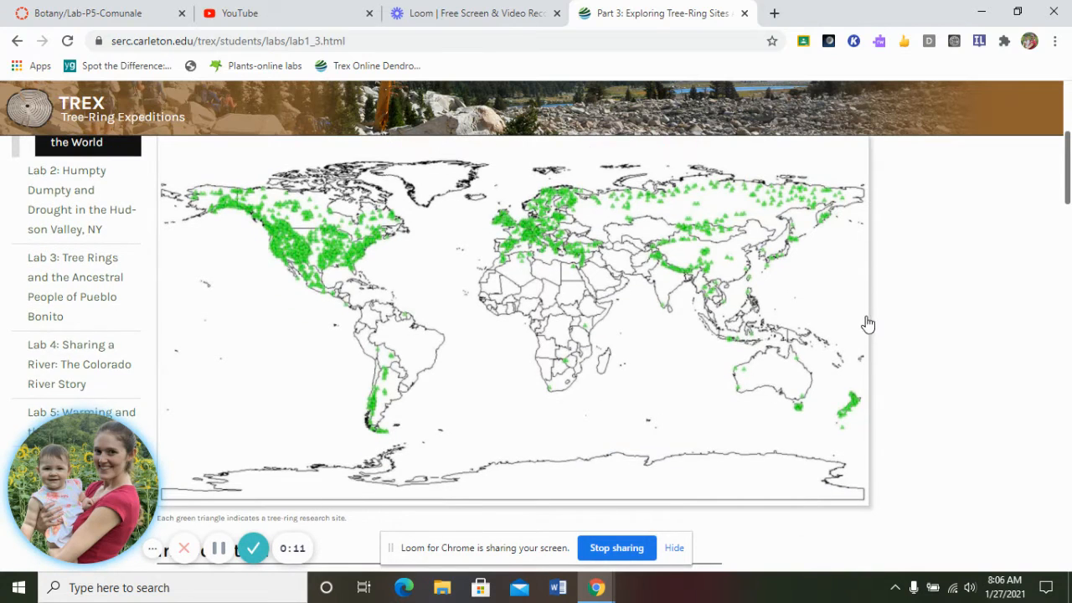
scroll(904, 346, up, 1)
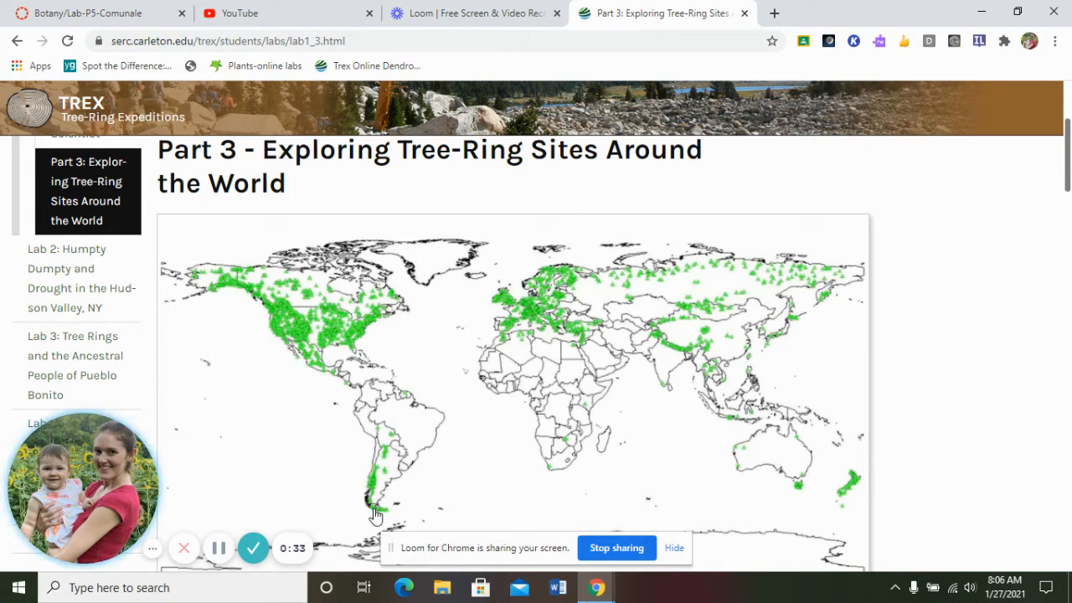
scroll(481, 457, down, 2)
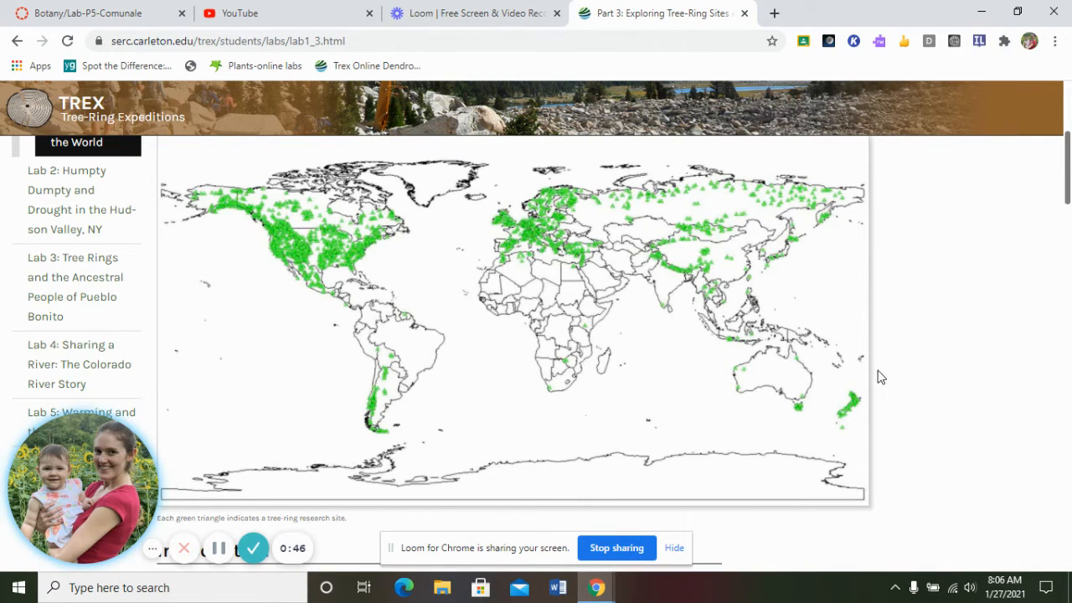
scroll(876, 376, down, 2)
scroll(857, 355, down, 1)
scroll(858, 357, down, 2)
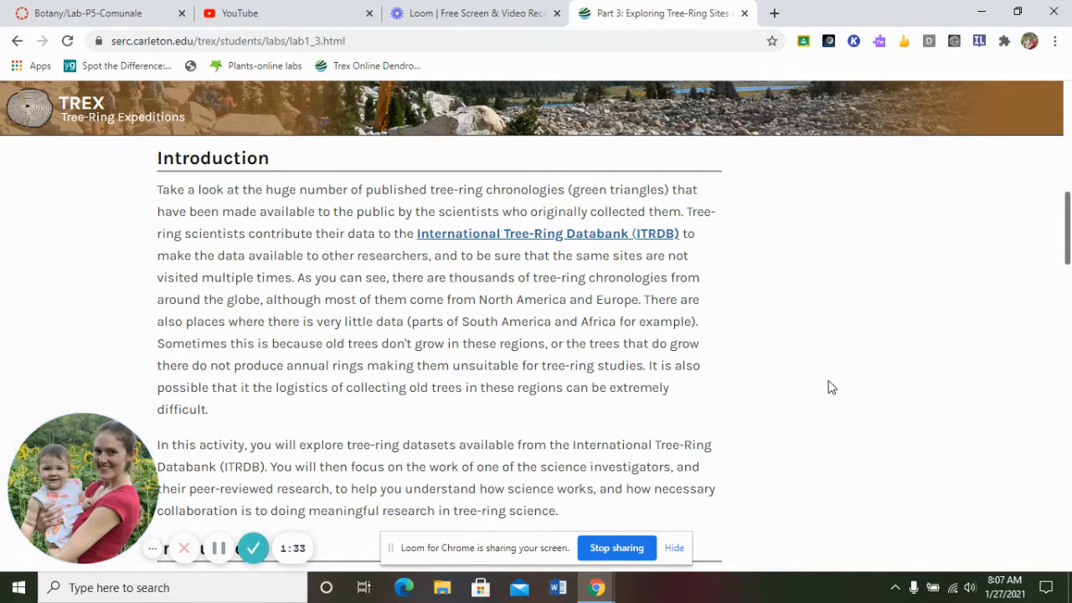
scroll(829, 386, down, 1)
scroll(833, 388, down, 1)
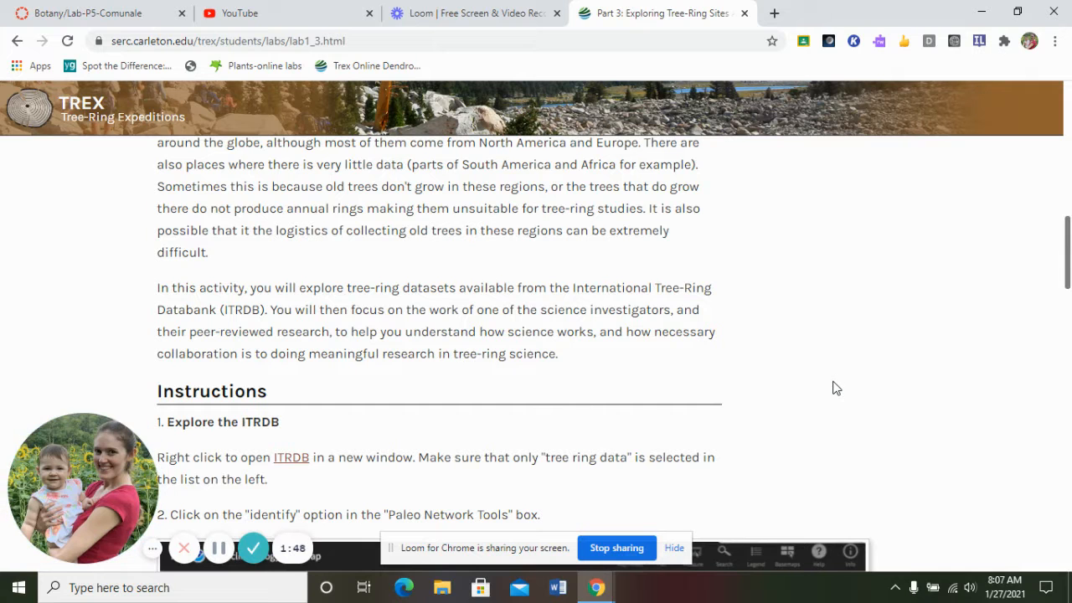
scroll(820, 393, down, 1)
scroll(820, 393, down, 1)
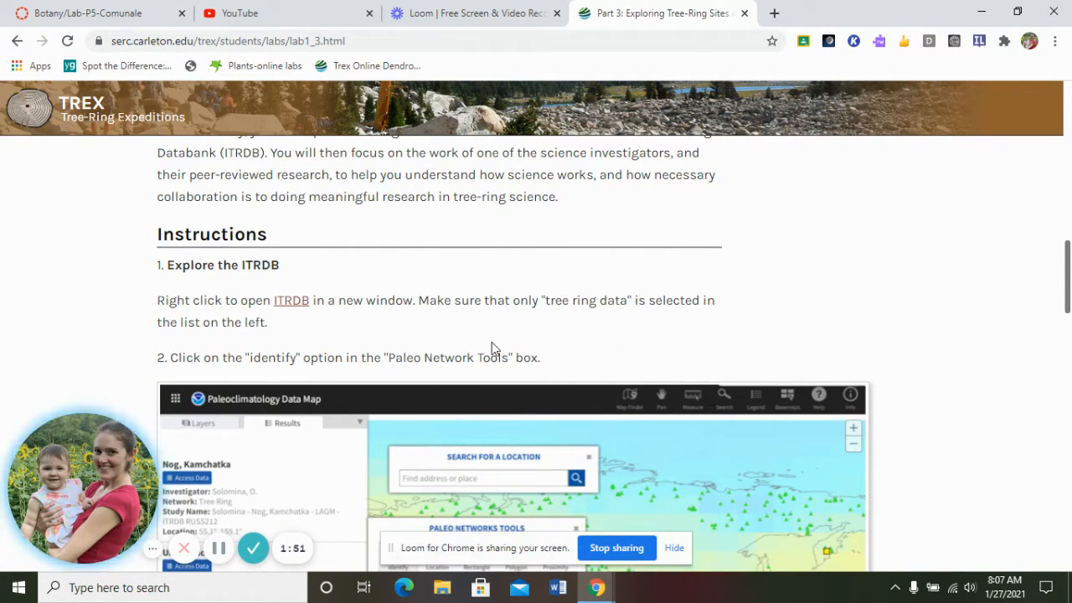
- Open the ITRDB Paleoclimatology Data Map in a new tab and switch to it
right_click(292, 303)
click(310, 311)
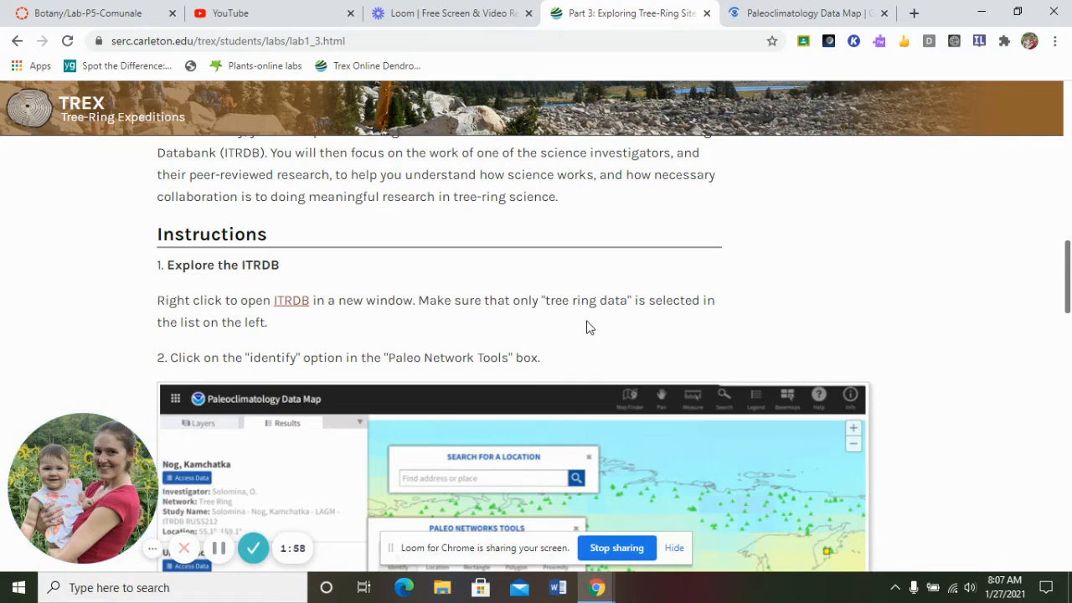
scroll(588, 327, down, 1)
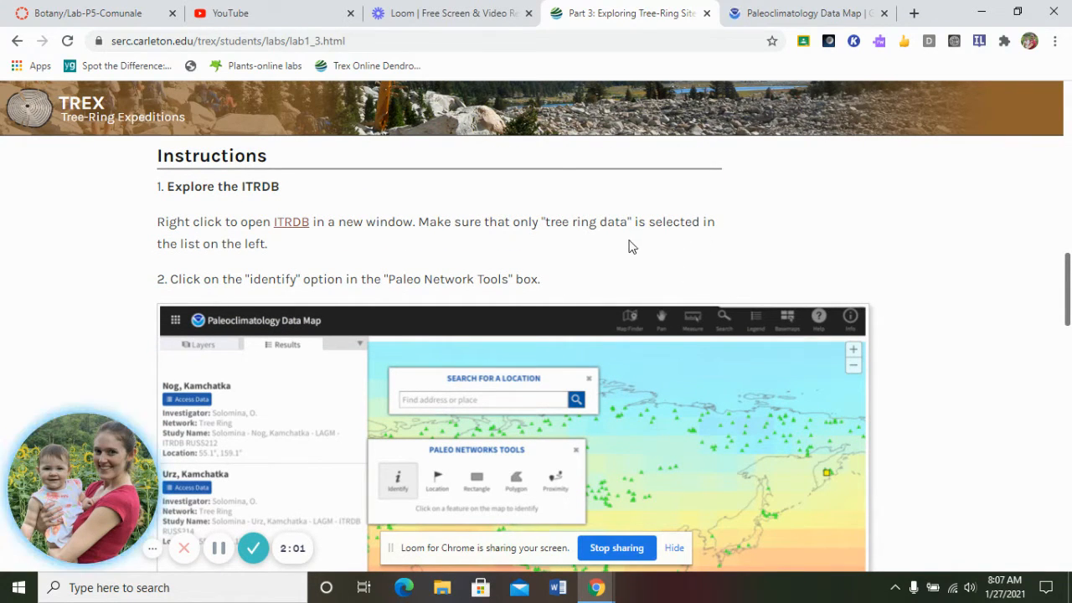
scroll(808, 169, down, 1)
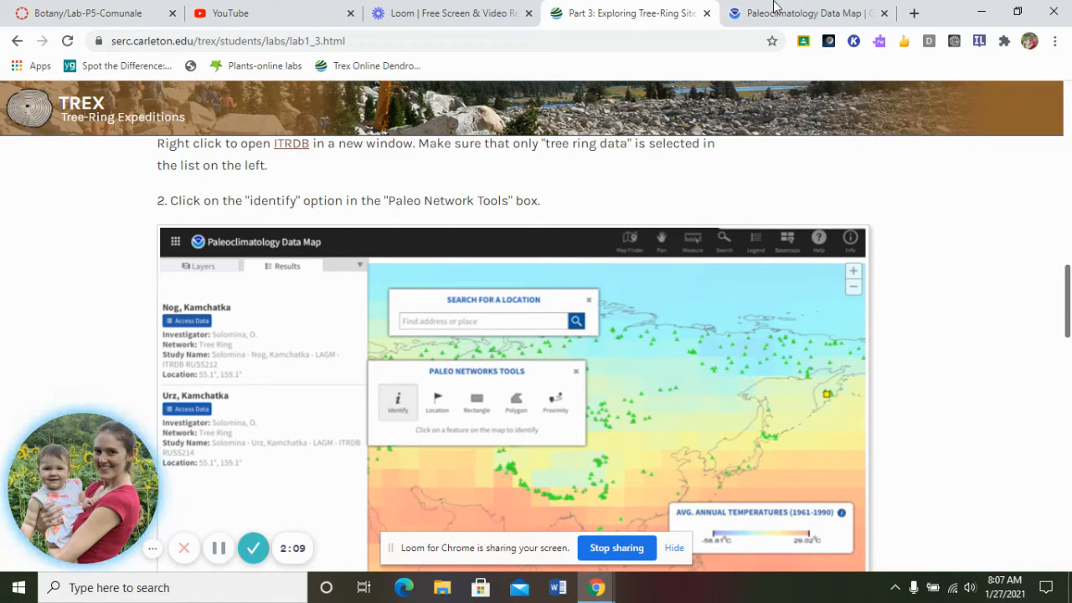
click(819, 14)
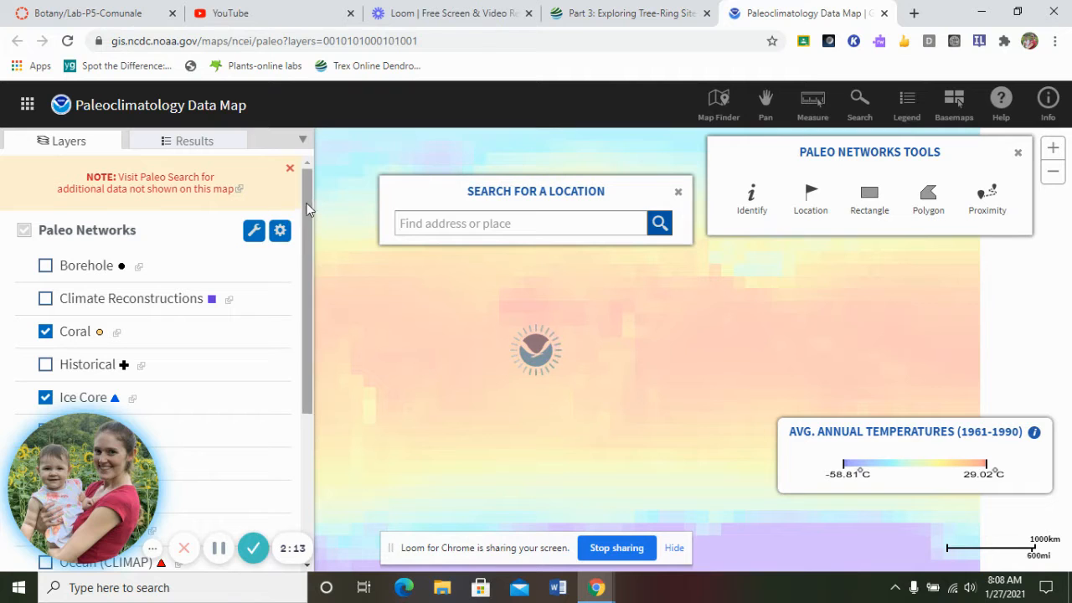
scroll(151, 251, down, 1)
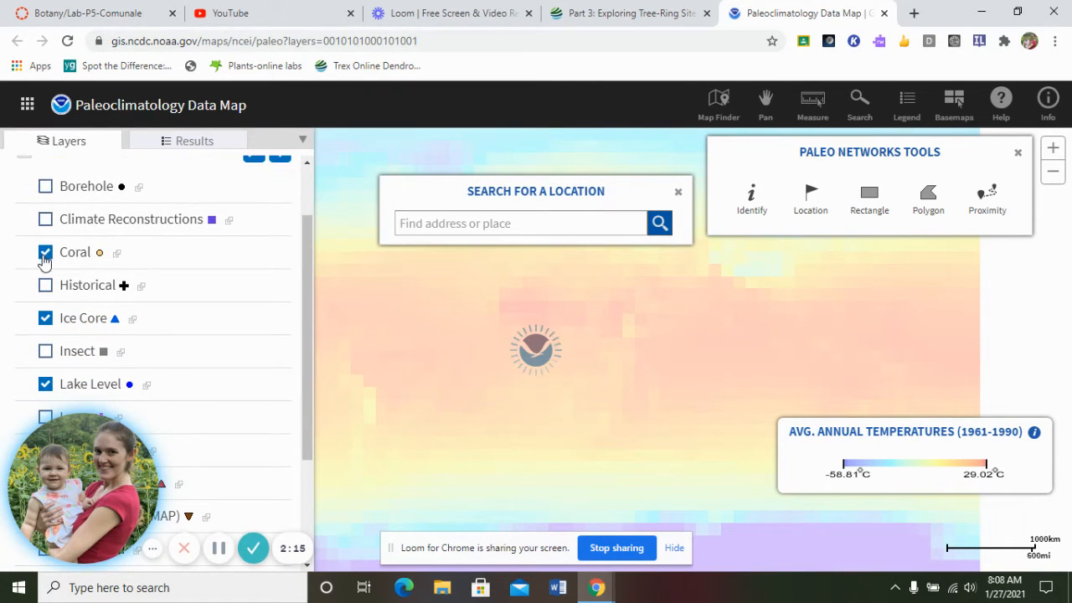
- Turn off Coral, Ice Core, Lake Level, Ocean (non-CLIMAP) and Paleolimnology, leaving only Tree Ring shown
click(44, 256)
click(45, 322)
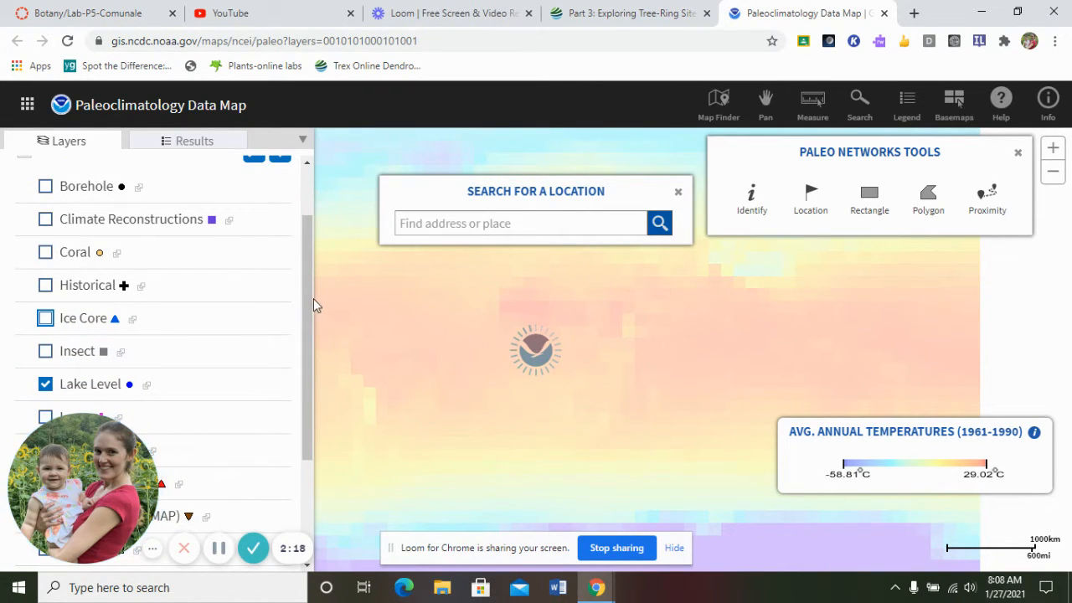
drag(313, 298, 309, 422)
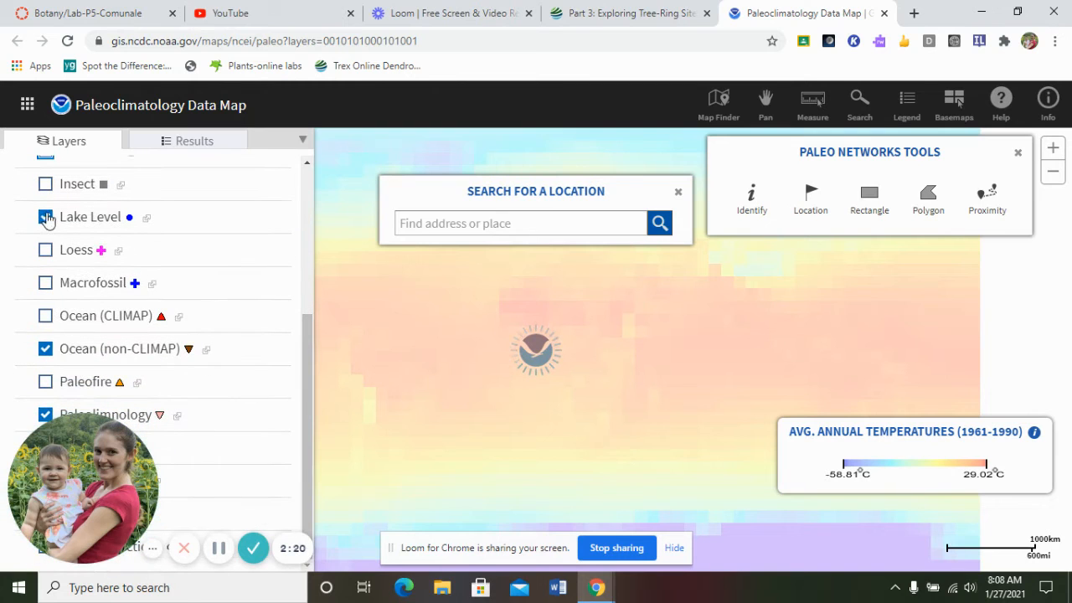
click(46, 218)
click(45, 349)
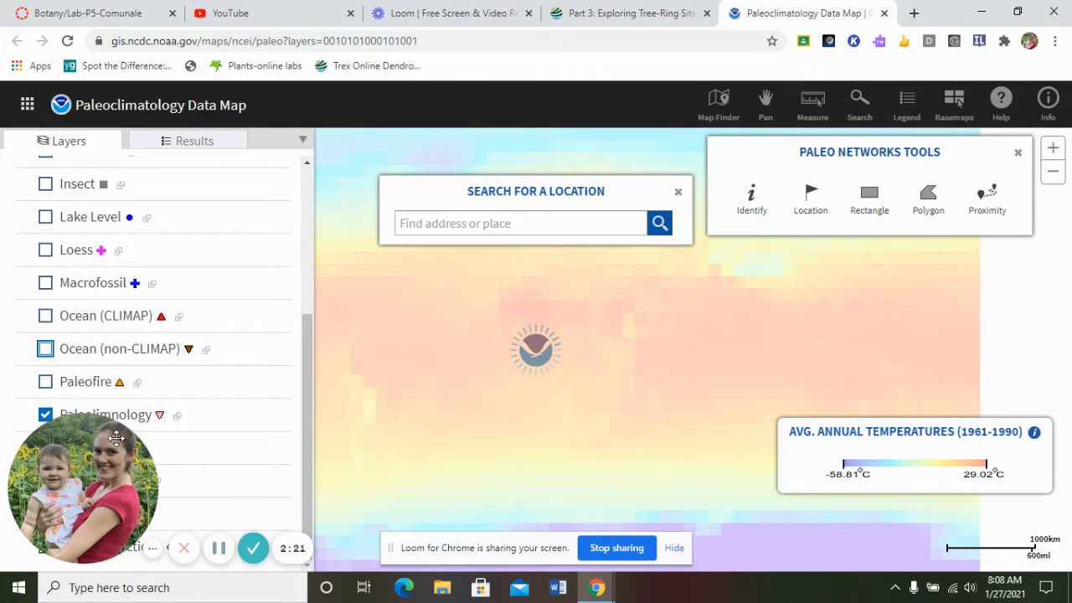
drag(71, 457, 151, 163)
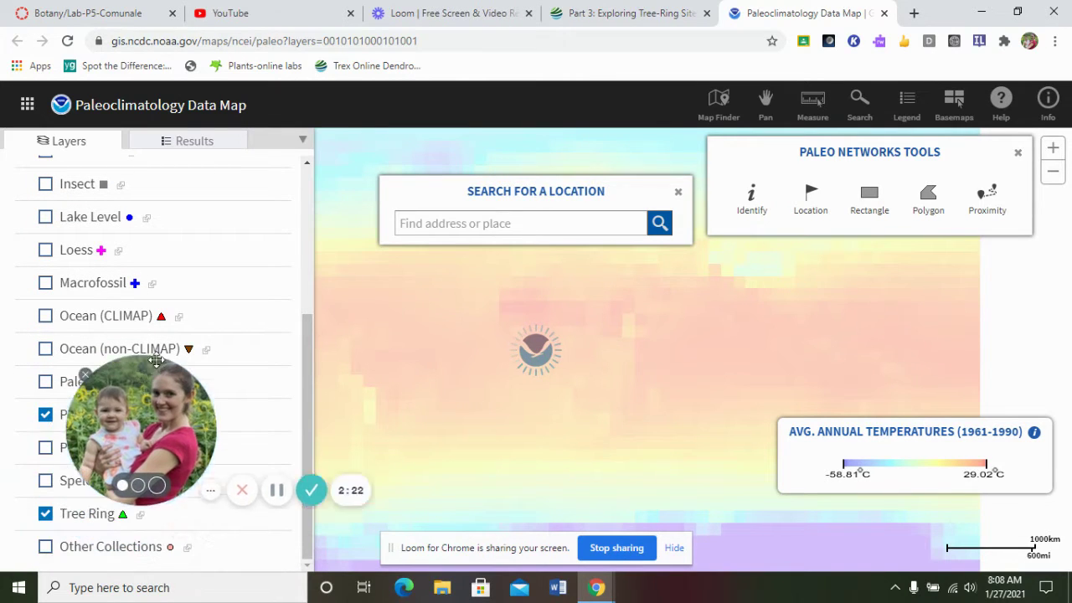
click(45, 415)
drag(159, 201, 76, 494)
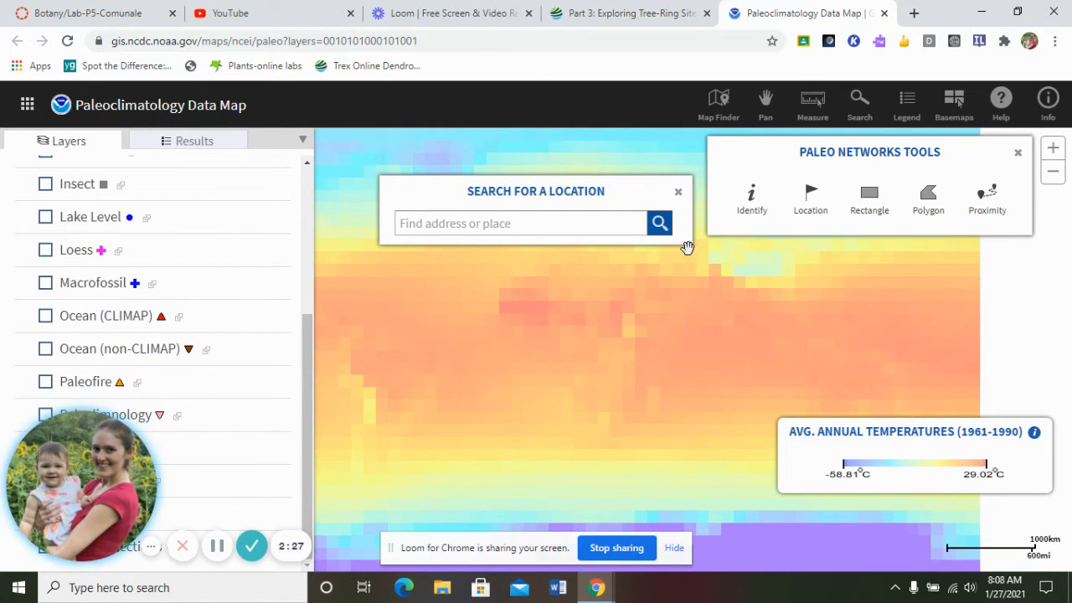
- Use the Location tool to zoom to US County Fayette, Pennsylvania, and move the panel aside
click(812, 199)
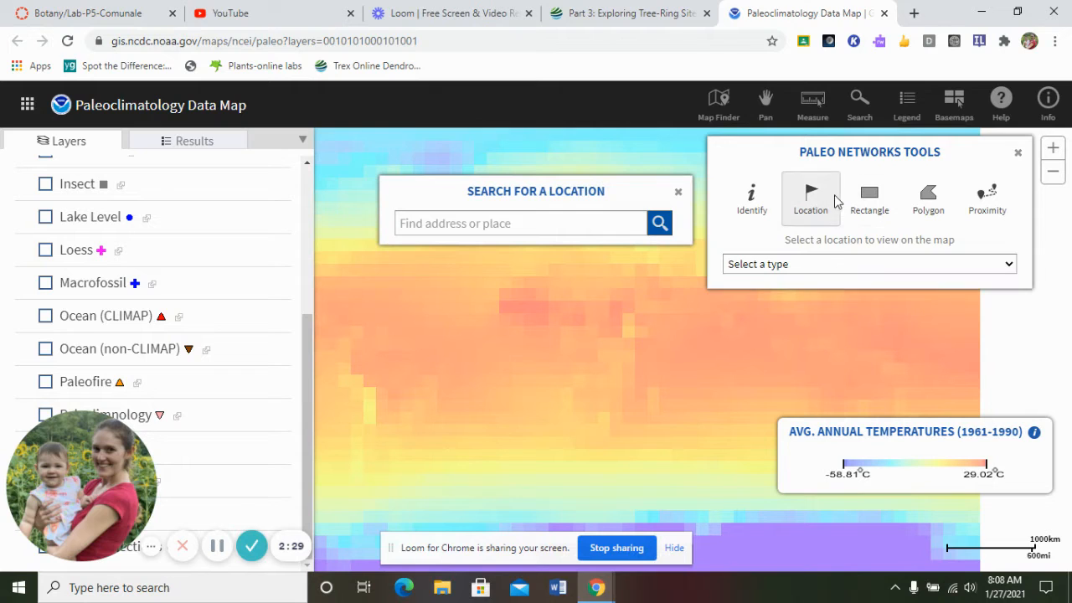
click(861, 265)
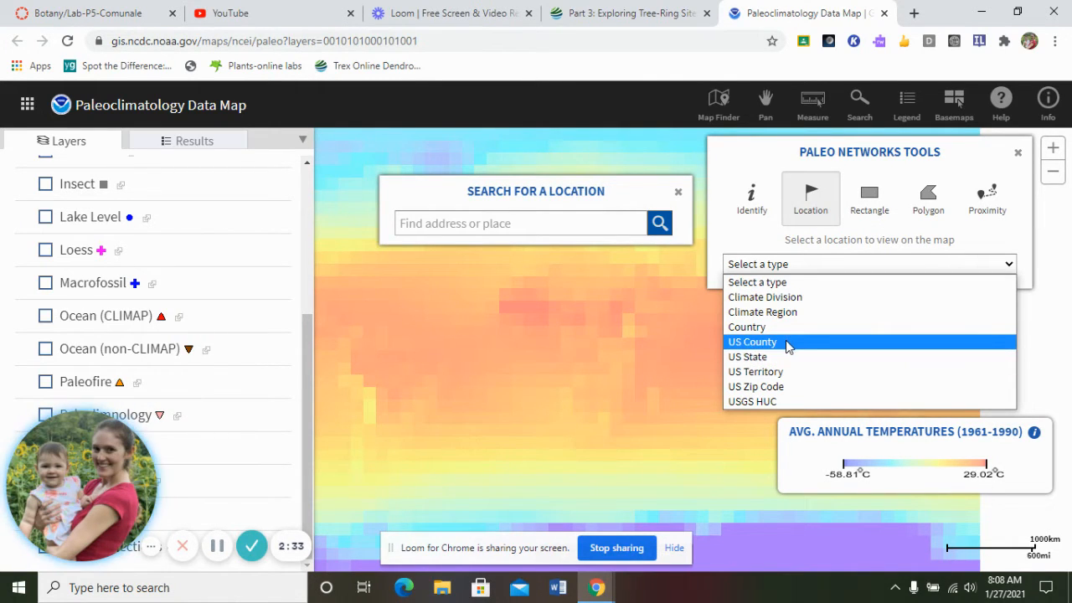
click(754, 342)
click(807, 295)
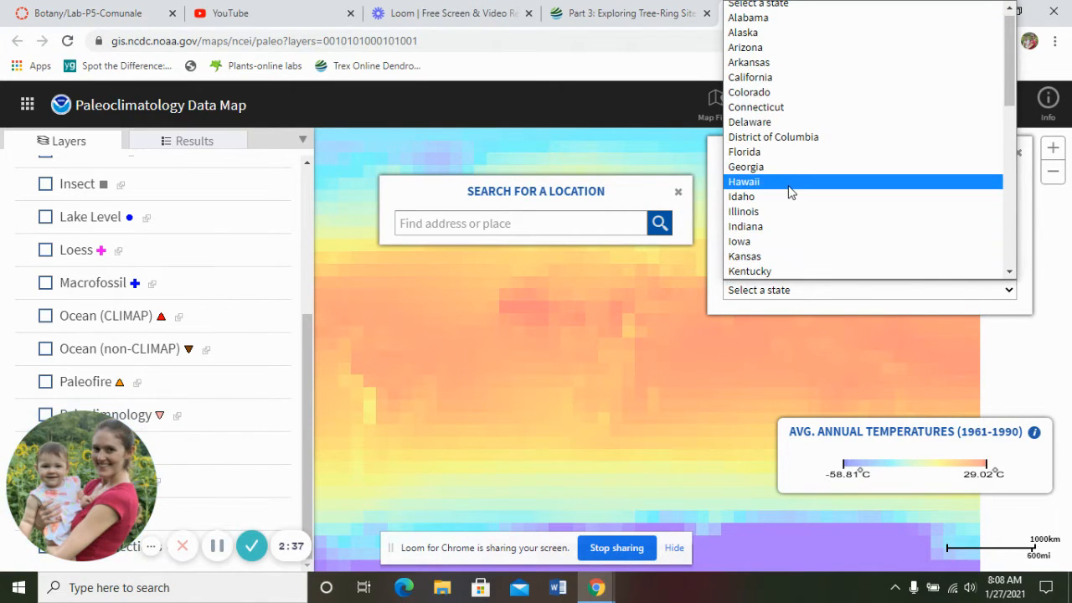
scroll(790, 214, down, 2)
scroll(794, 219, down, 4)
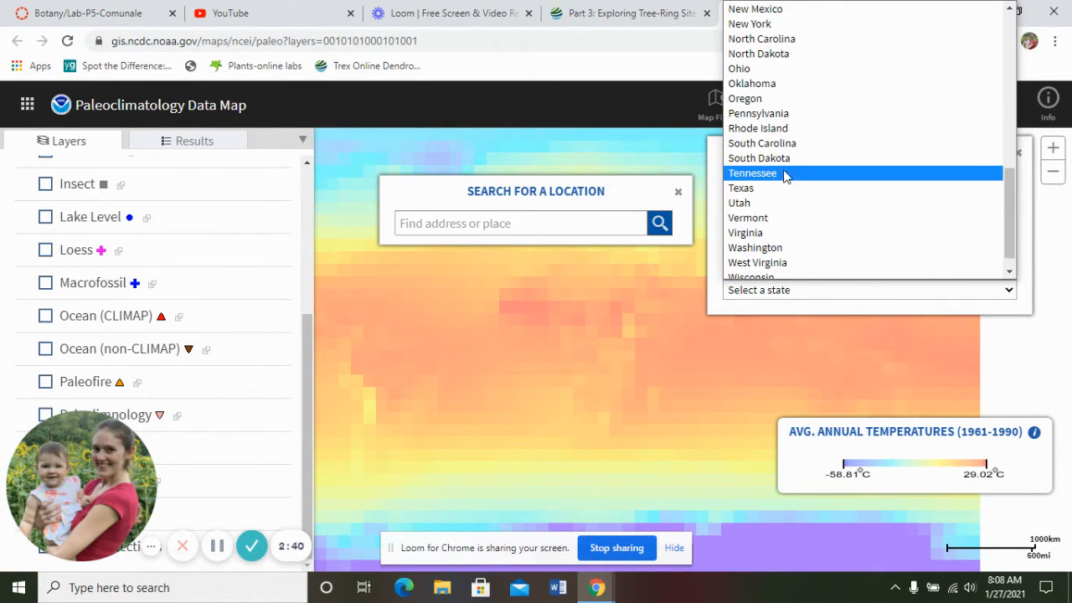
click(783, 113)
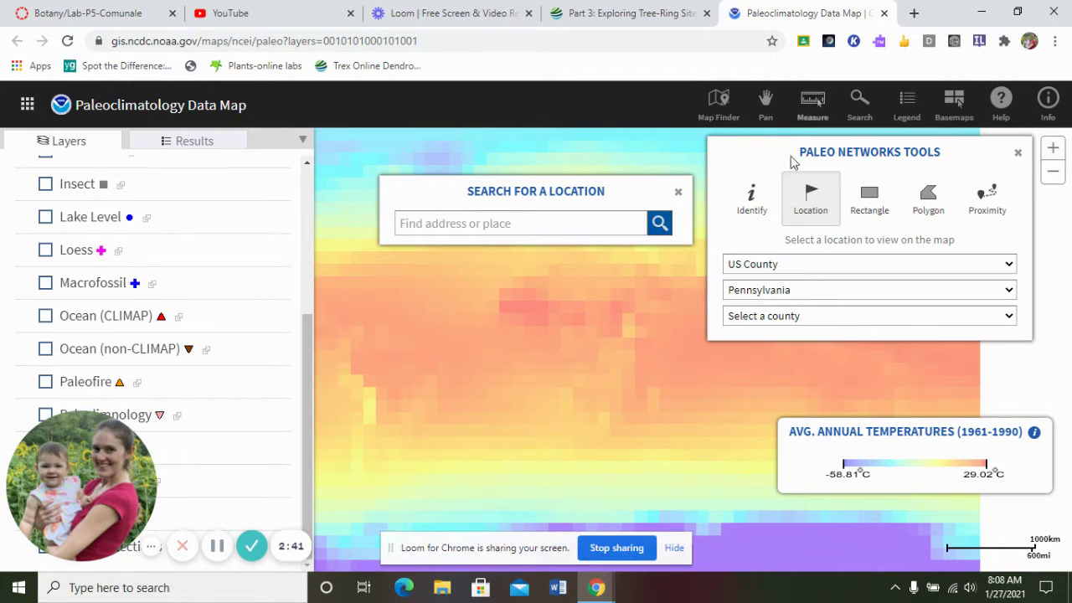
click(804, 315)
scroll(737, 194, down, 1)
scroll(774, 181, down, 5)
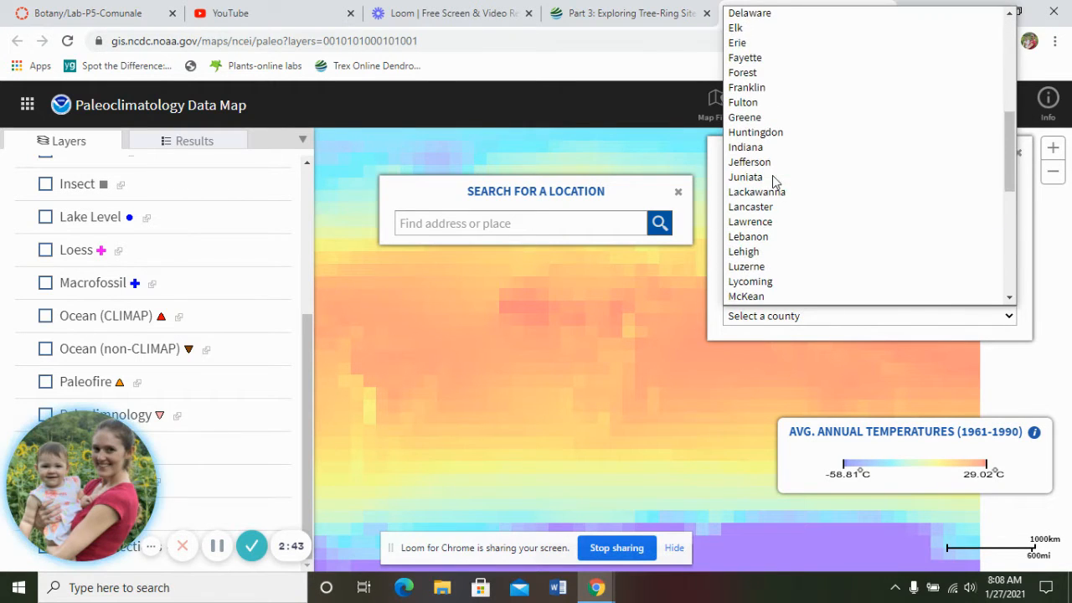
click(809, 59)
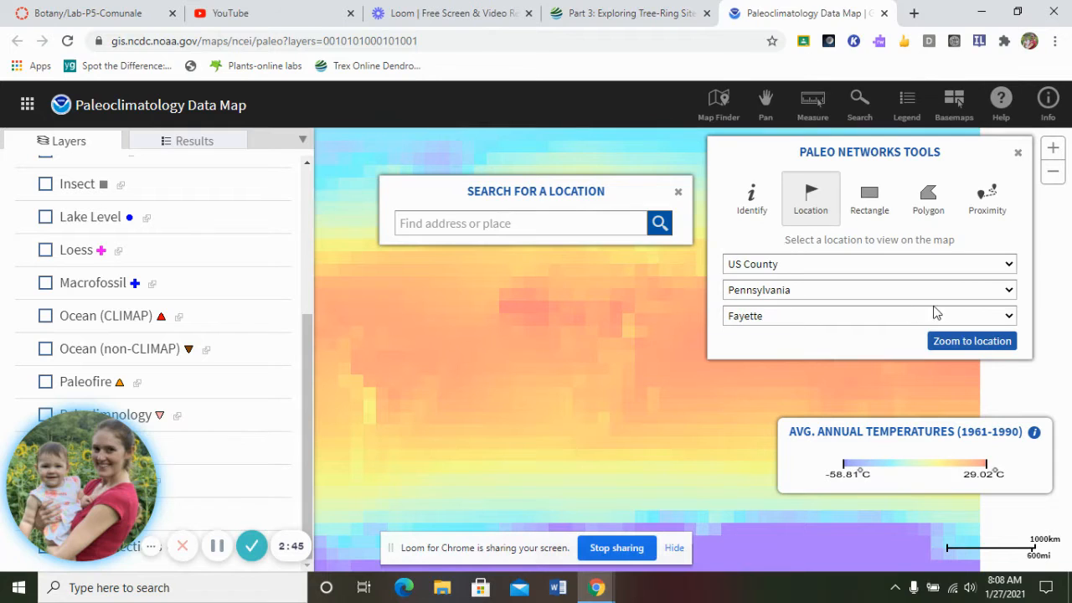
click(972, 343)
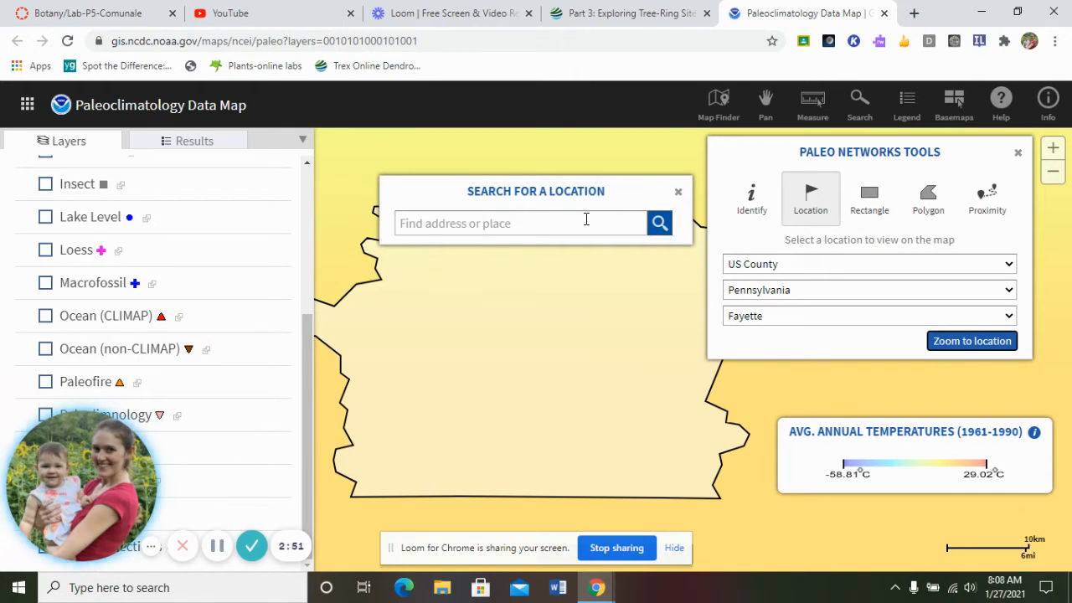
mouse_move(585, 193)
mouse_down()
mouse_move(606, 151)
mouse_move(596, 186)
mouse_up()
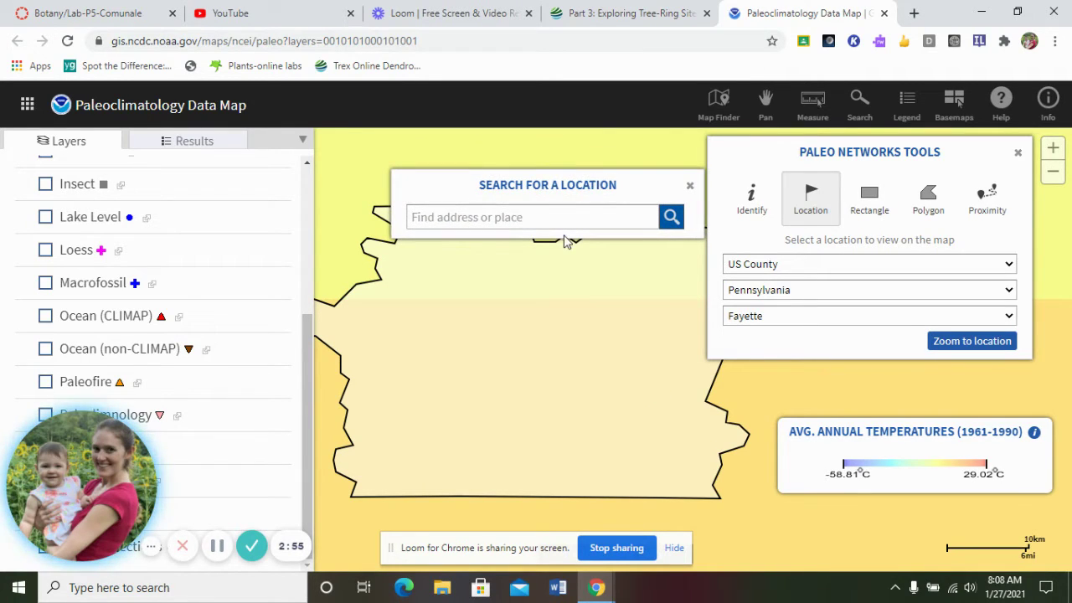
- Check the Results tab for Fayette County, then return to the Paleo Networks layer list
click(184, 141)
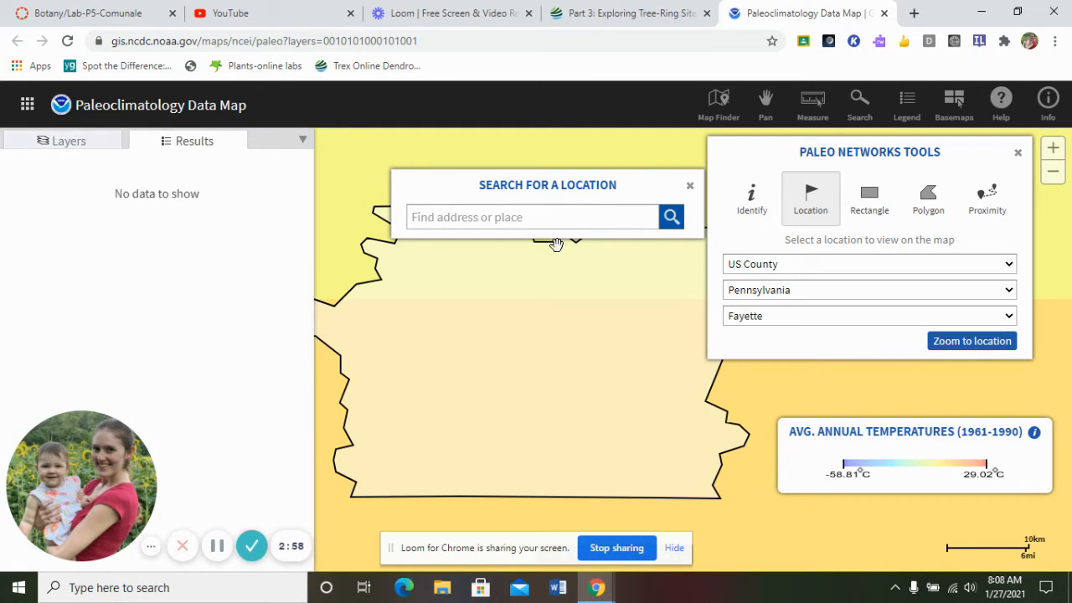
click(756, 321)
scroll(780, 249, down, 3)
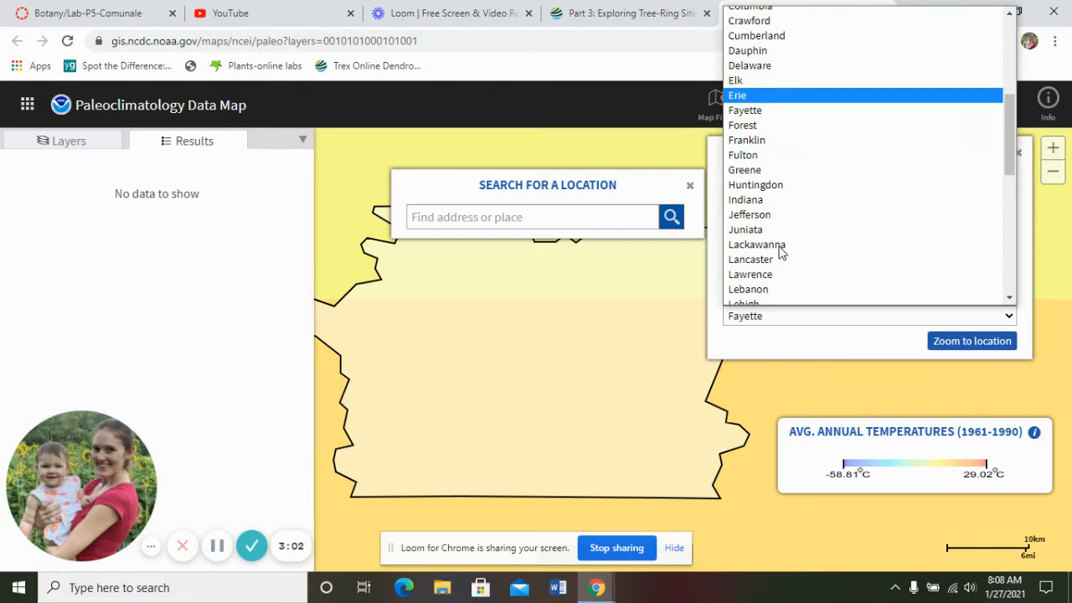
scroll(780, 249, down, 4)
scroll(791, 219, down, 1)
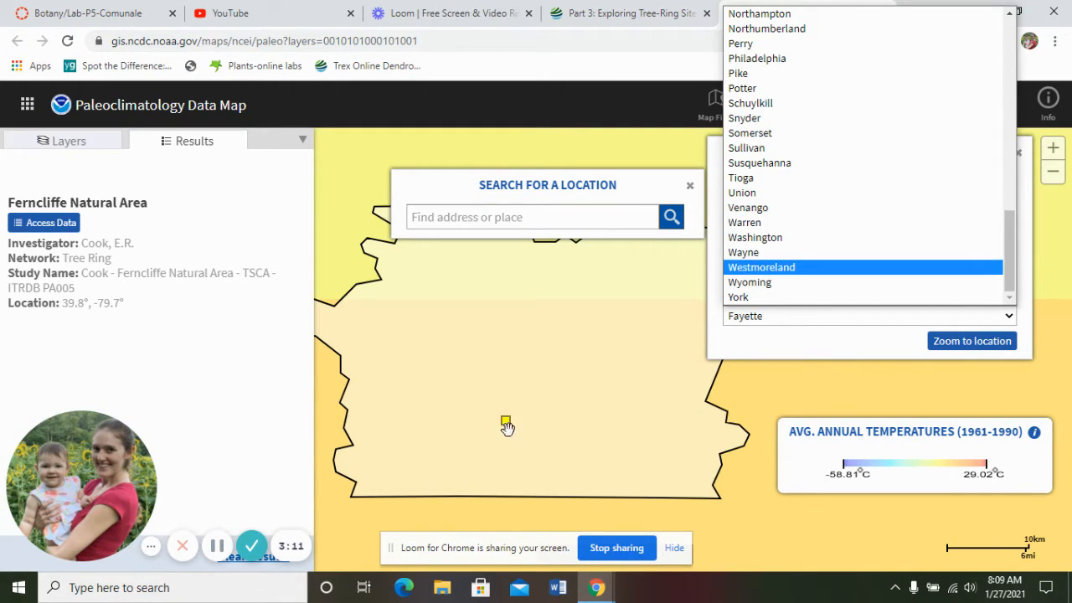
click(729, 527)
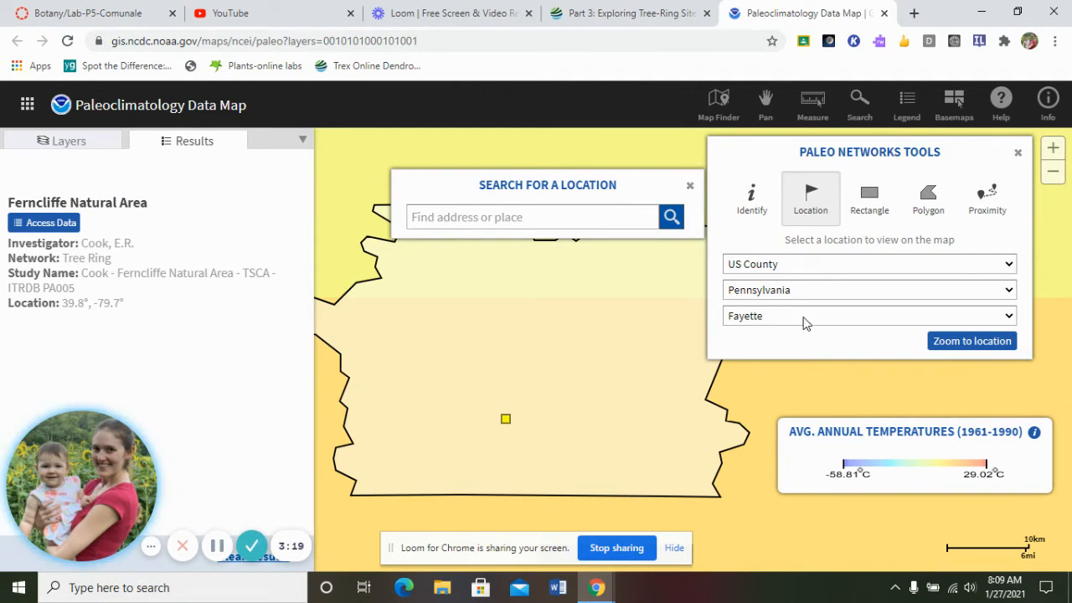
click(69, 140)
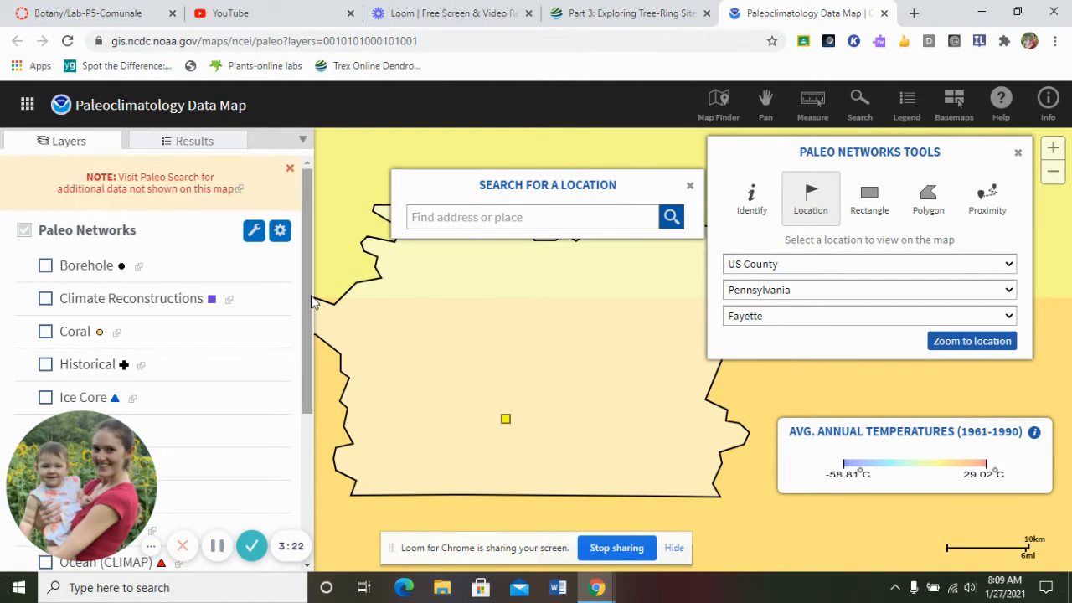
drag(311, 302, 281, 506)
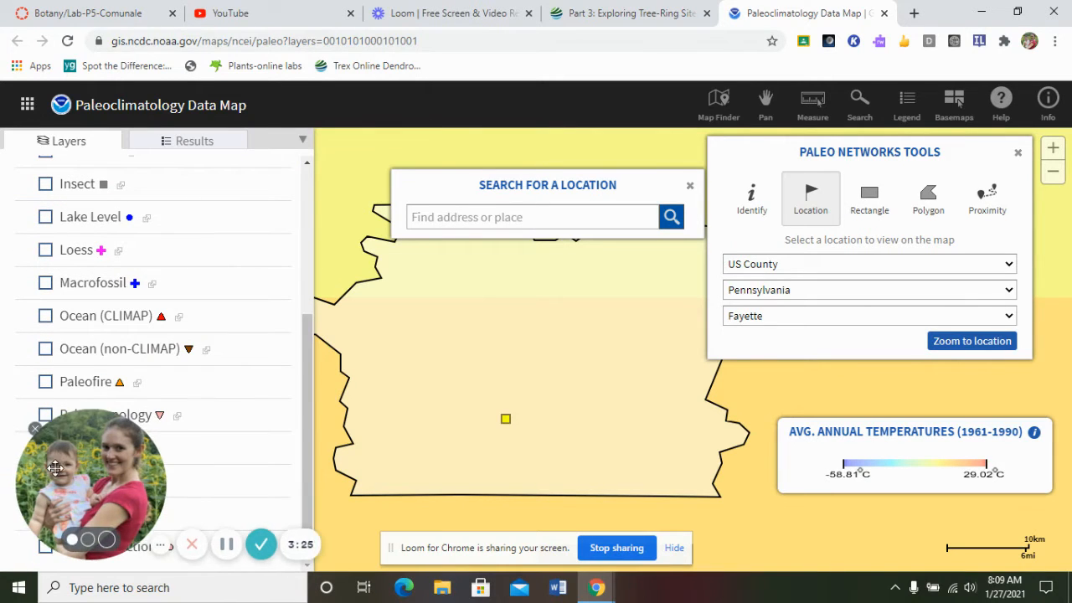
mouse_move(66, 473)
mouse_down()
mouse_move(176, 430)
mouse_move(69, 460)
mouse_up()
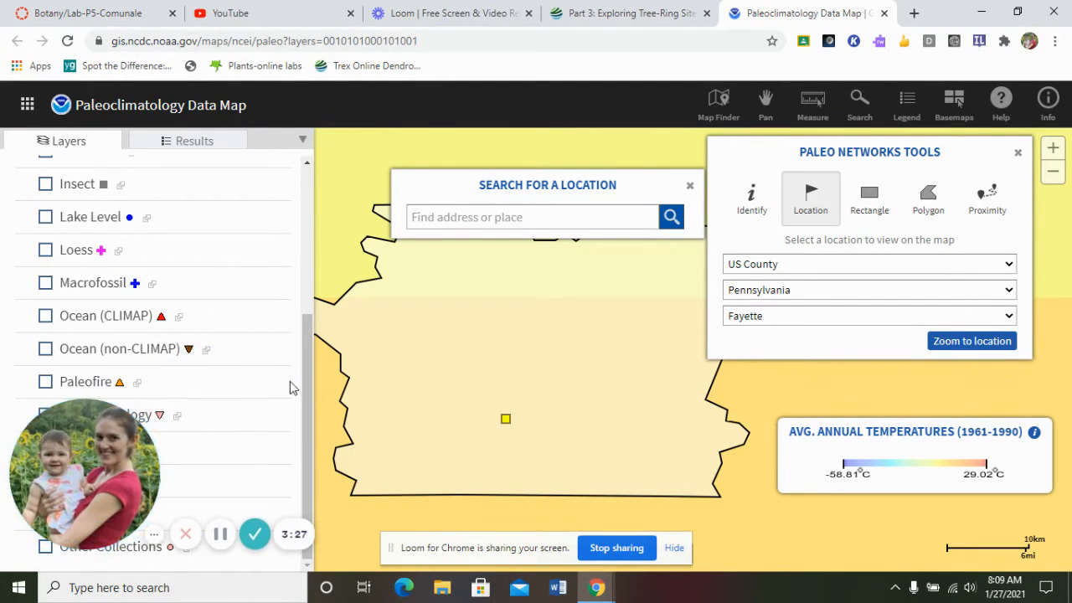
drag(304, 373, 311, 205)
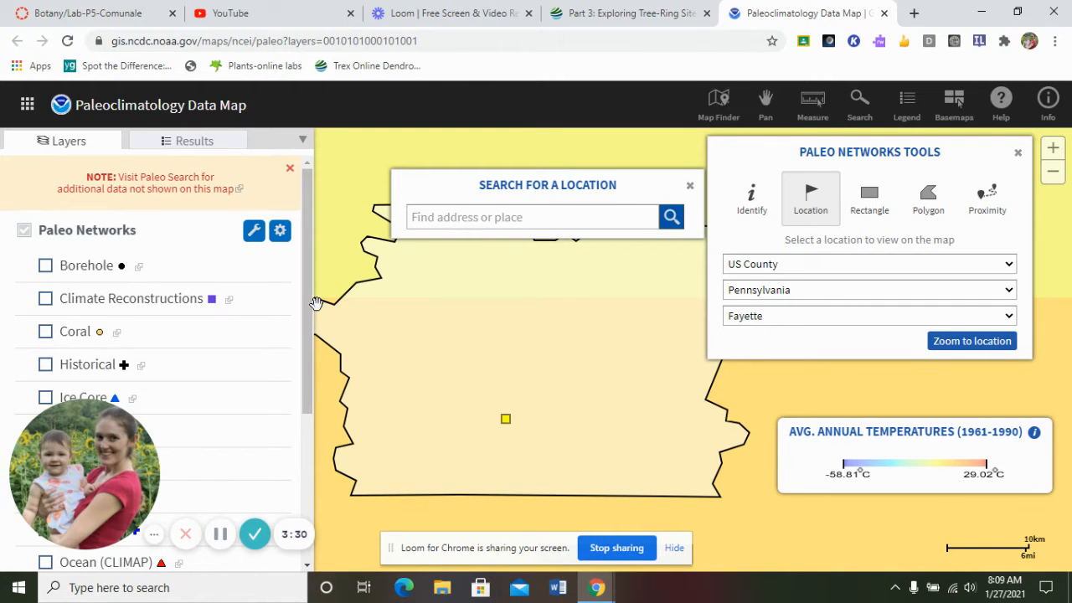
- Zoom the map to Westmoreland County, Pennsylvania, and start a place search
click(827, 324)
scroll(859, 246, down, 5)
click(779, 271)
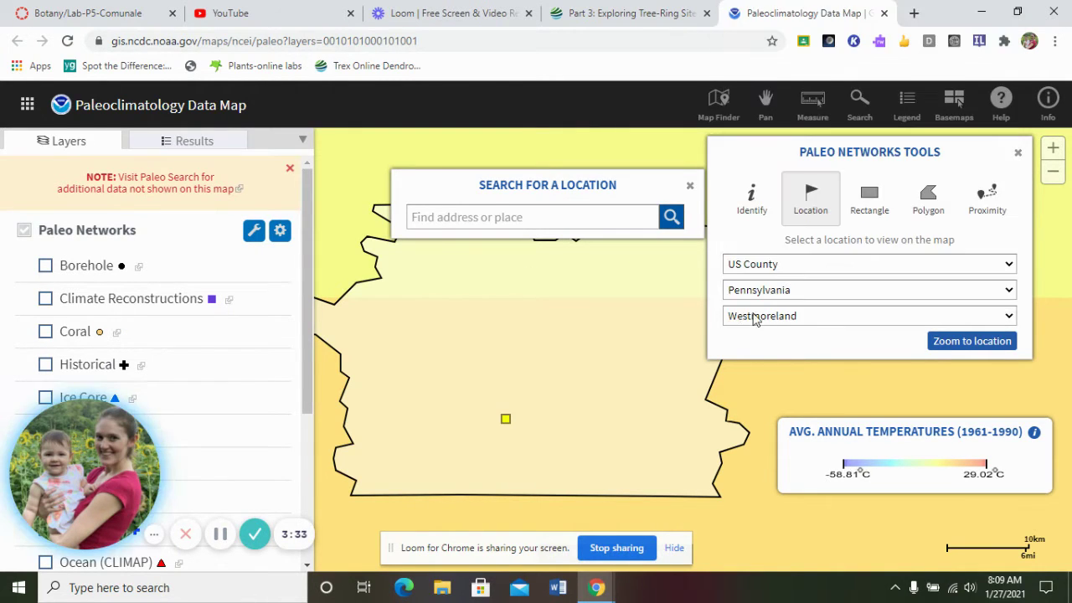
click(978, 344)
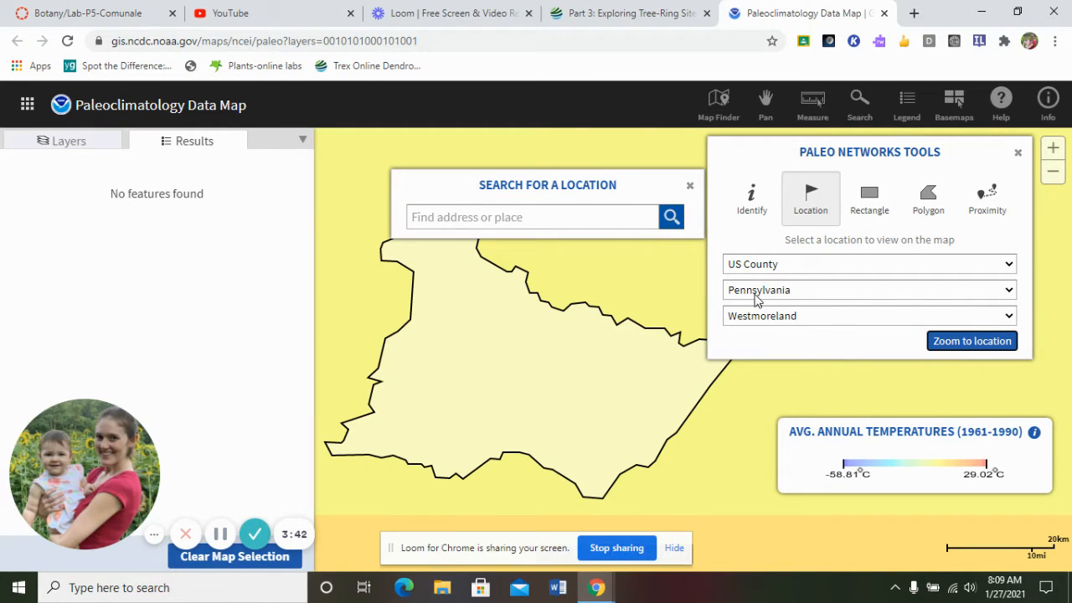
click(576, 217)
text(pi)
- Search for 'pitts' and centre the map on Pittsburgh, PA, USA
key(BackSpace)
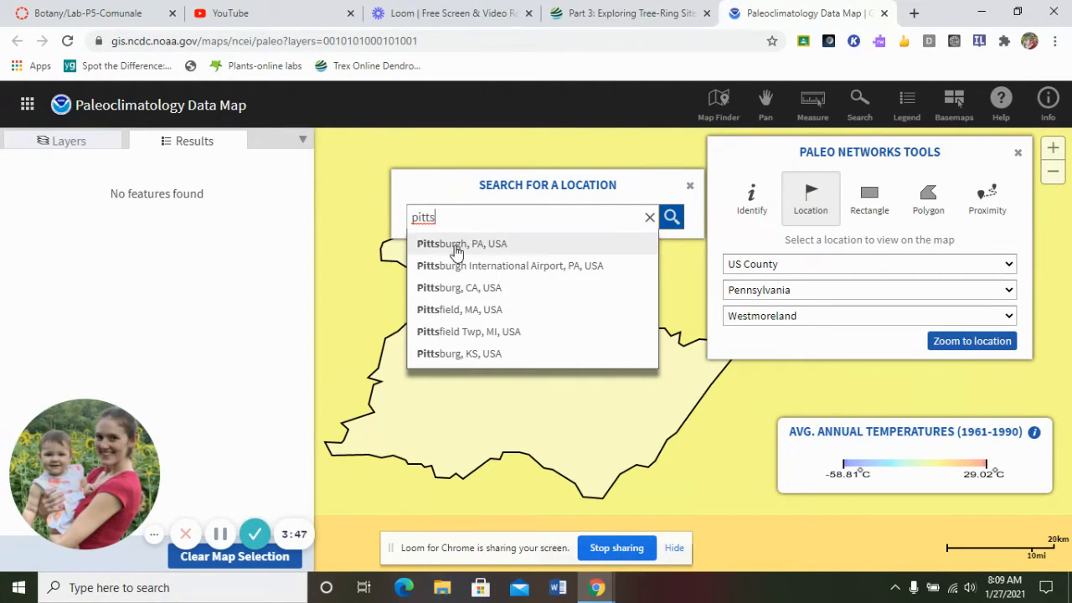
click(459, 244)
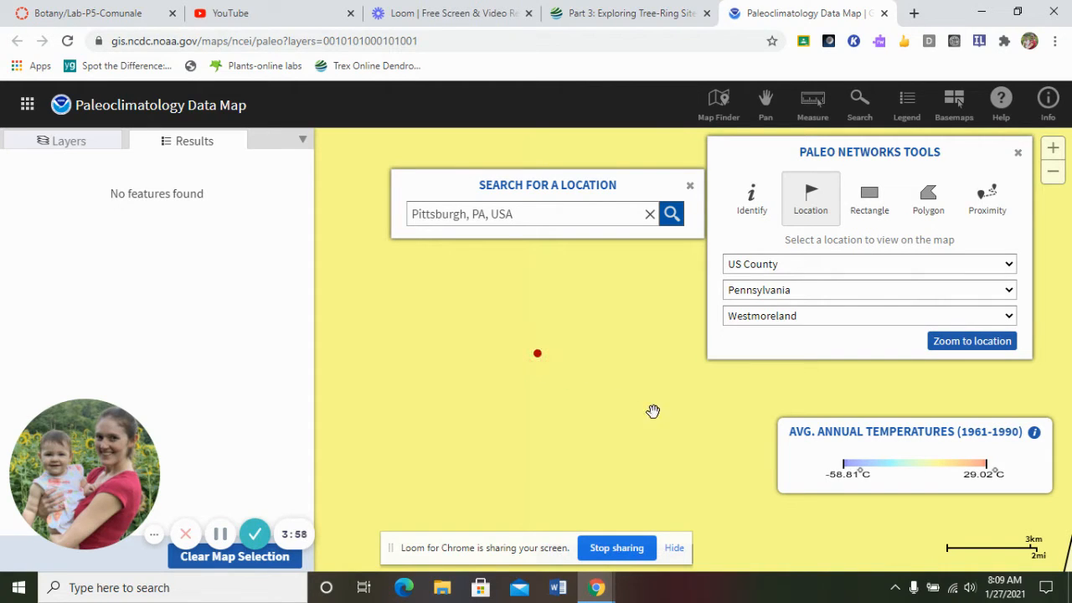
- Zoom the map to Washington County, then to Allegheny County, Pennsylvania
click(860, 315)
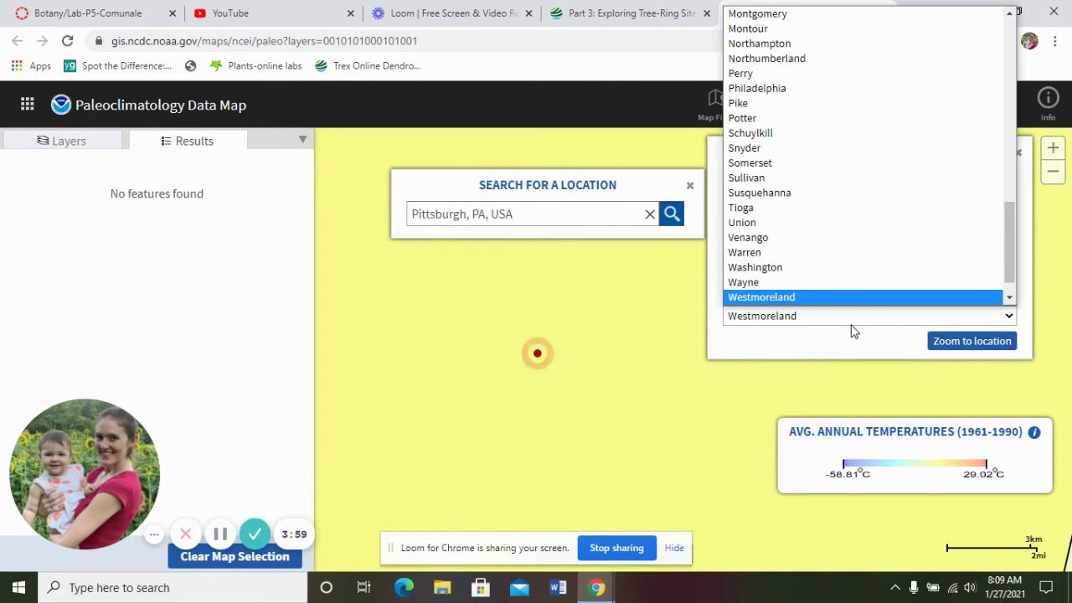
click(820, 268)
click(973, 339)
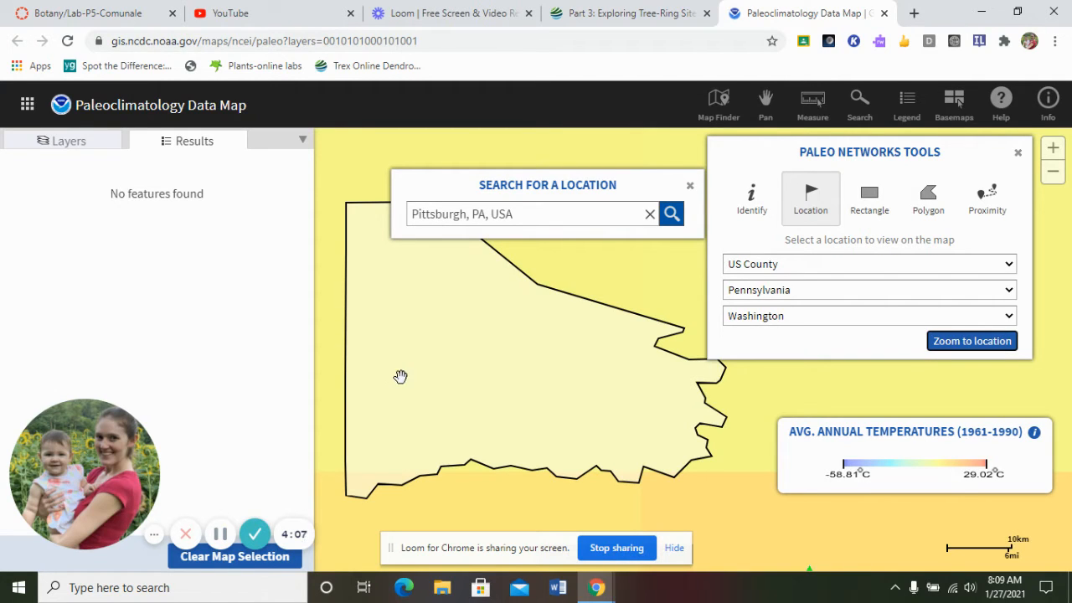
click(874, 319)
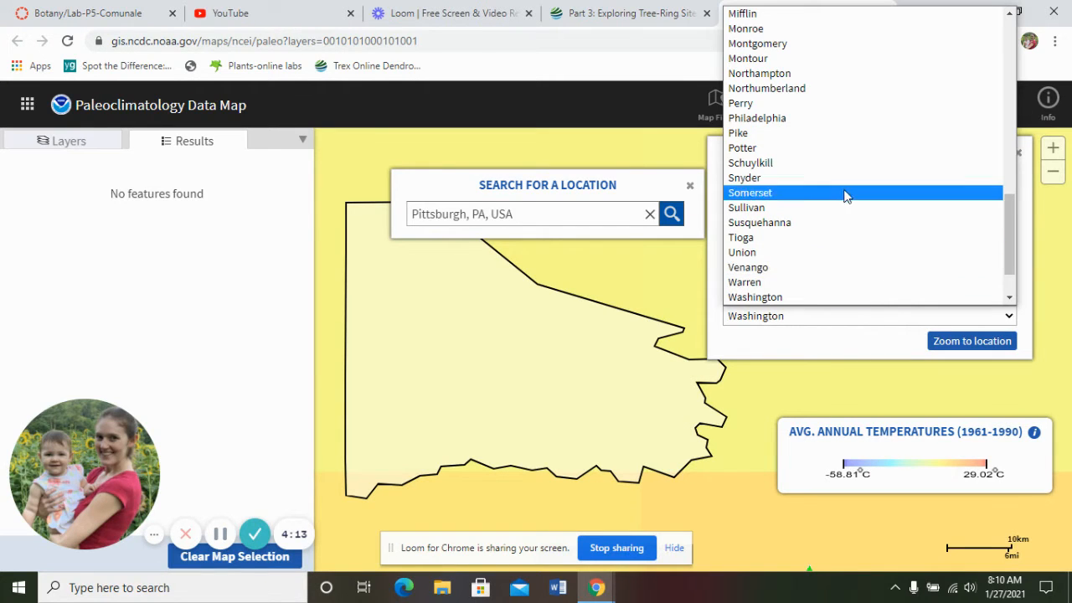
scroll(827, 163, up, 1)
scroll(827, 168, up, 5)
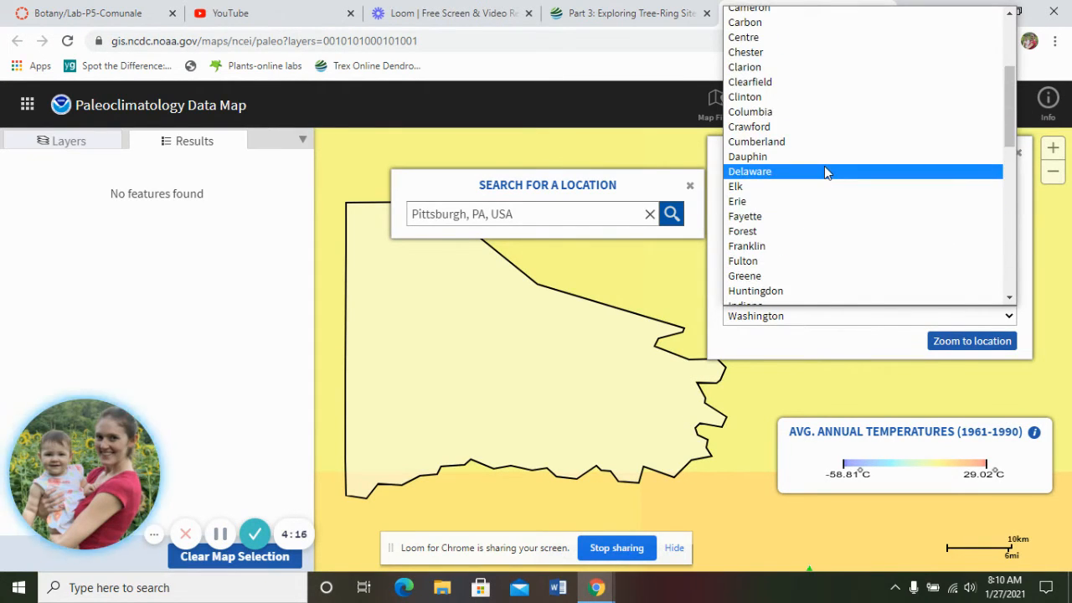
scroll(824, 172, up, 2)
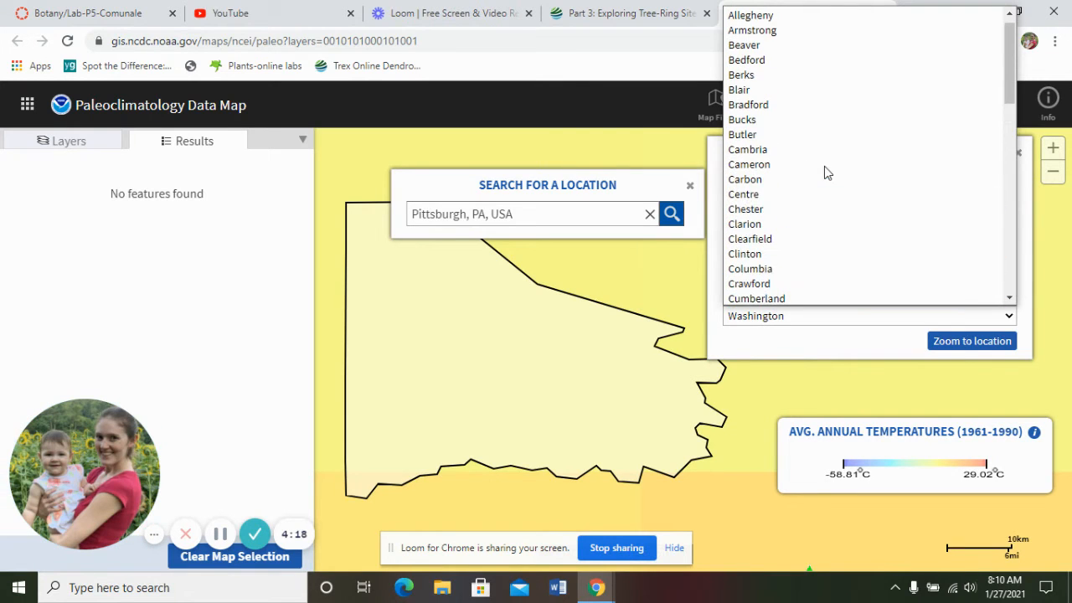
click(792, 16)
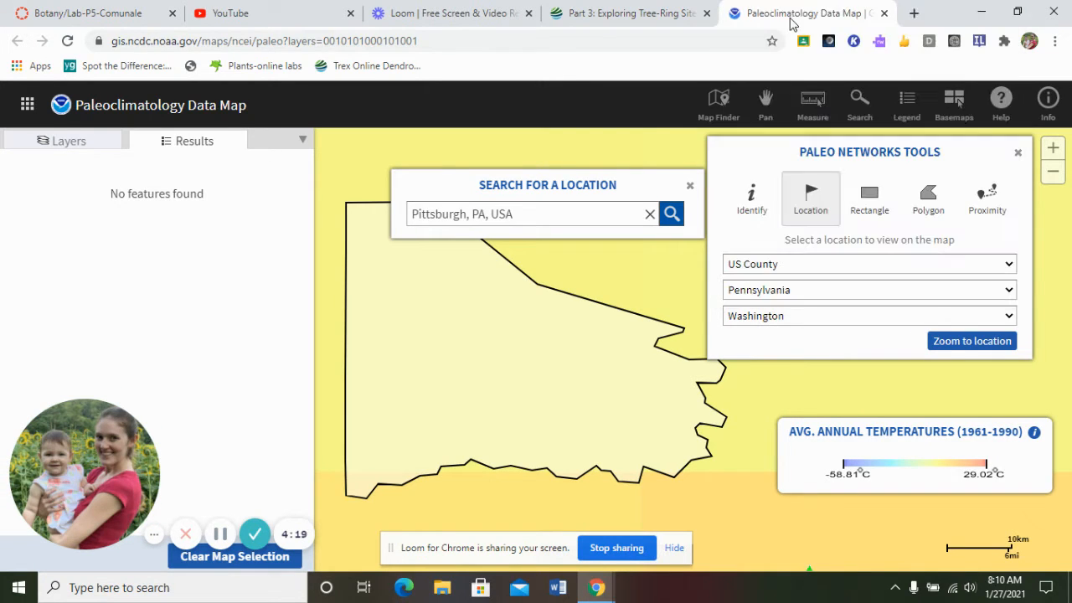
click(957, 342)
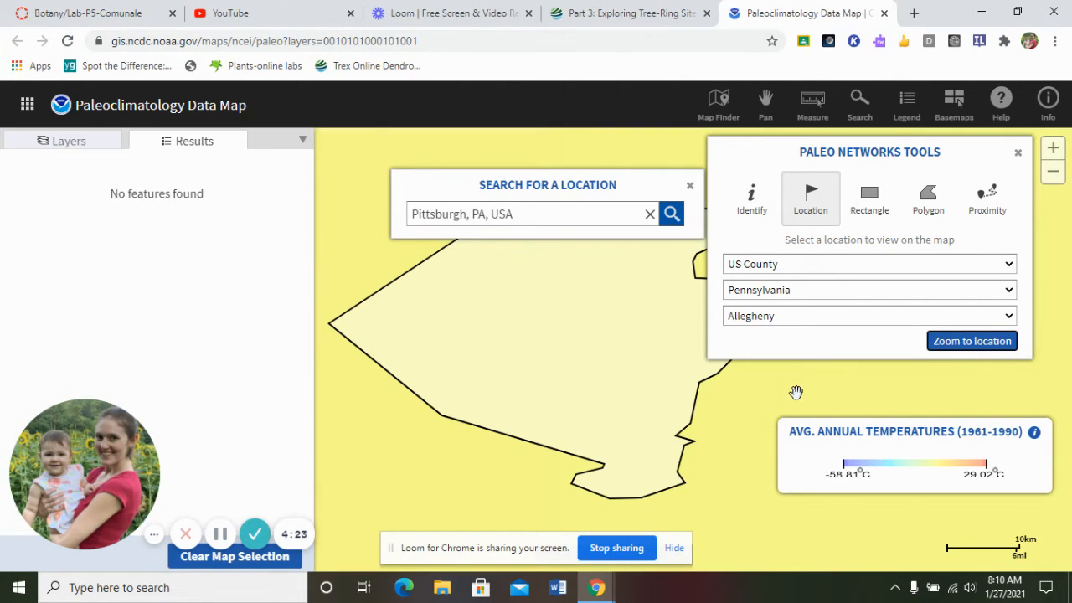
- Move the search panels aside and zoom the map to Greene County, Pennsylvania
drag(641, 183, 630, 142)
drag(806, 153, 861, 155)
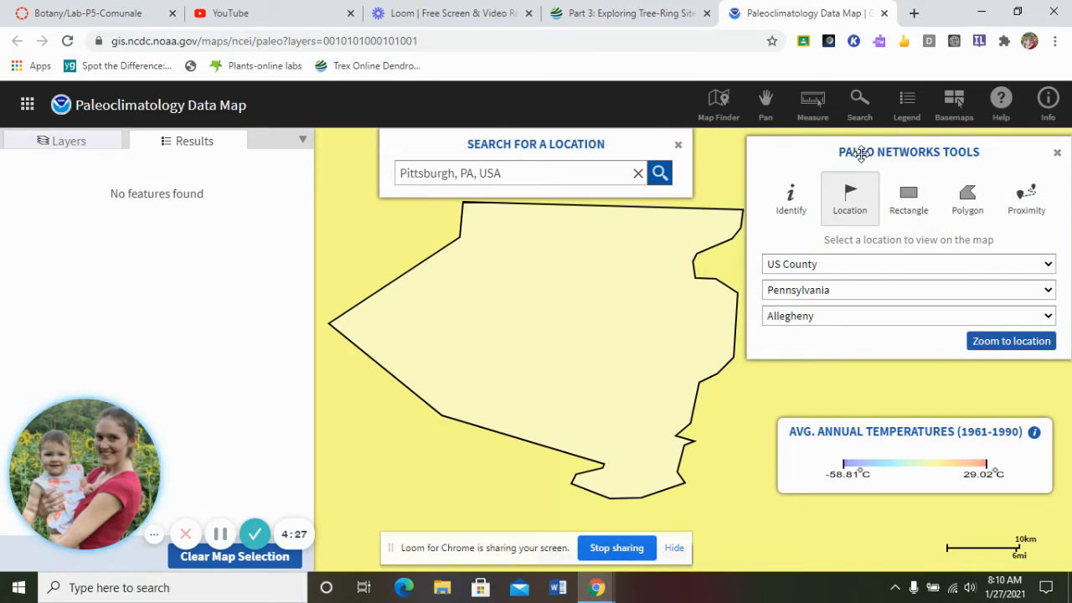
click(872, 316)
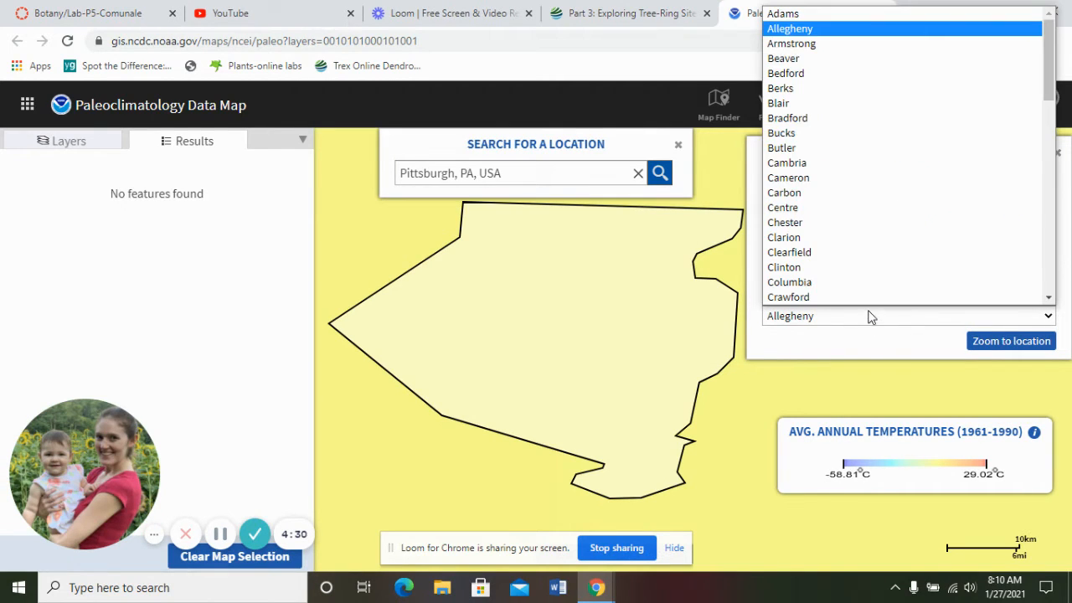
scroll(859, 297, down, 1)
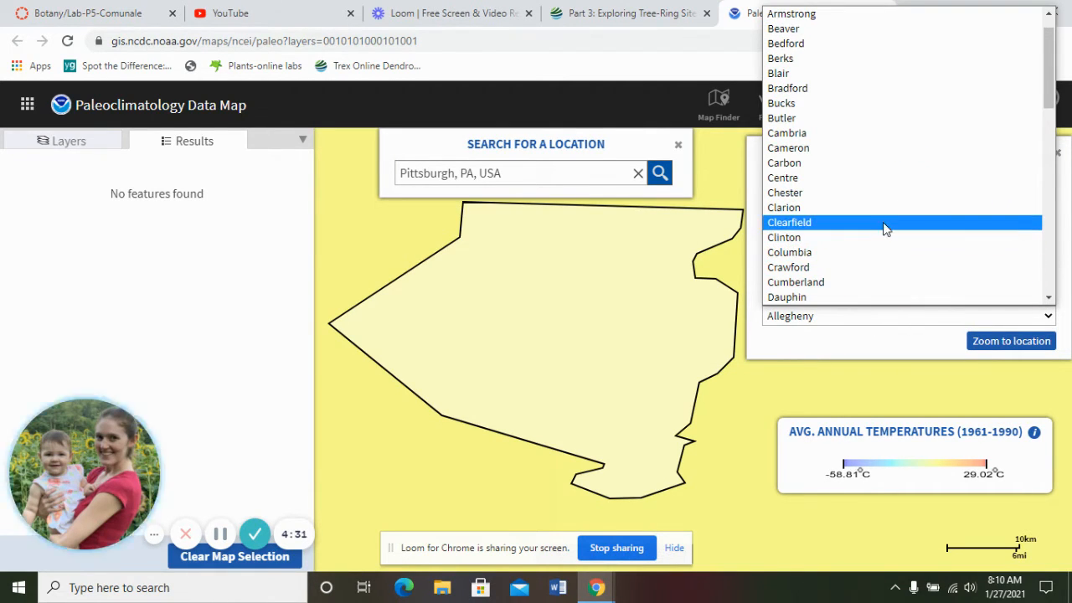
scroll(884, 221, down, 2)
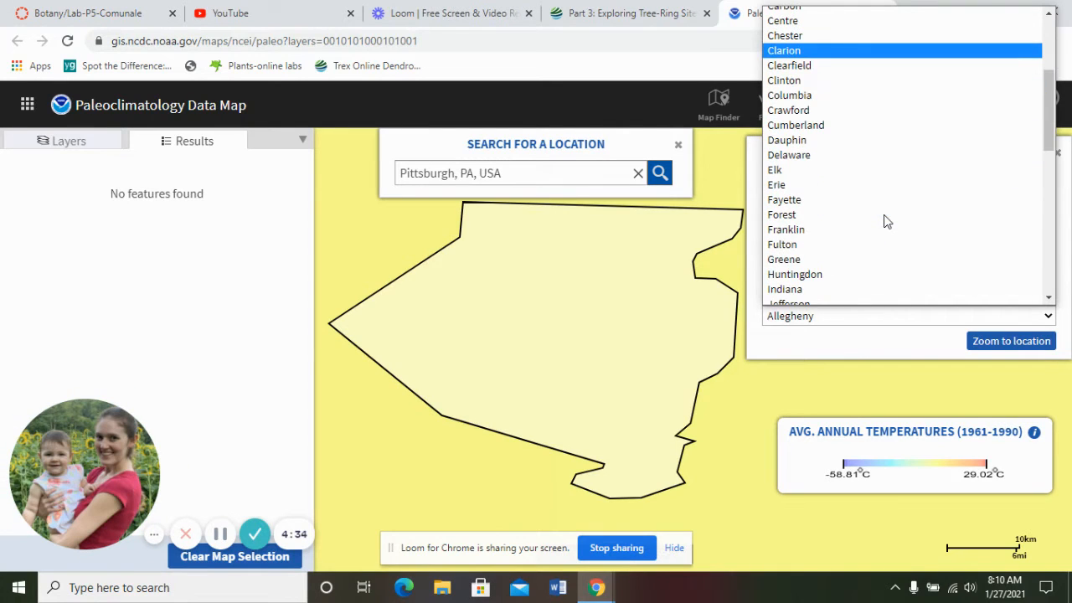
click(859, 259)
click(1005, 341)
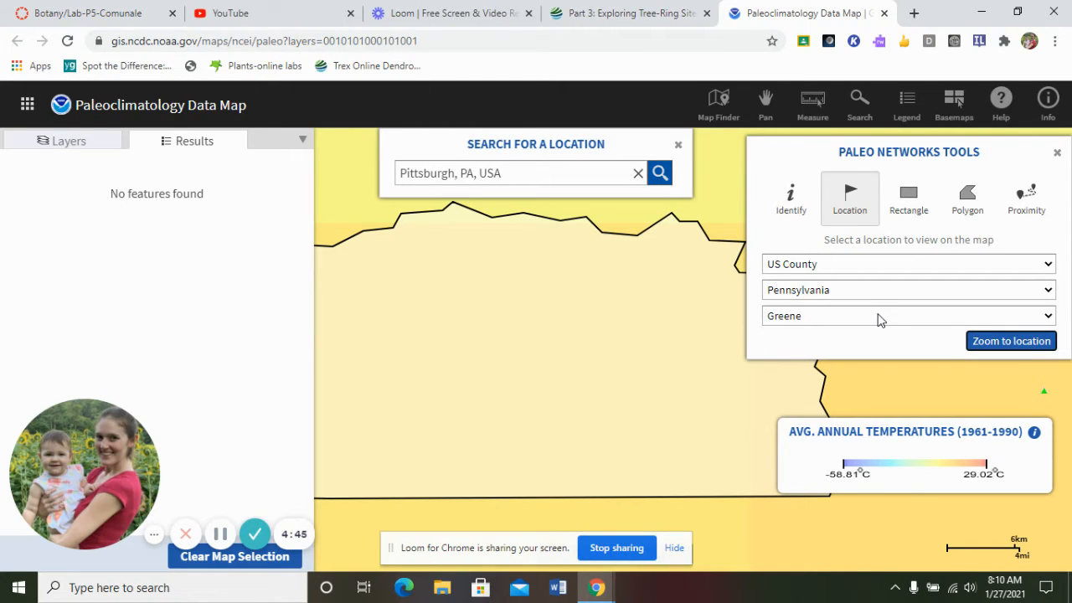
- Zoom the map to Forest County, then to Elk County, Pennsylvania
click(876, 318)
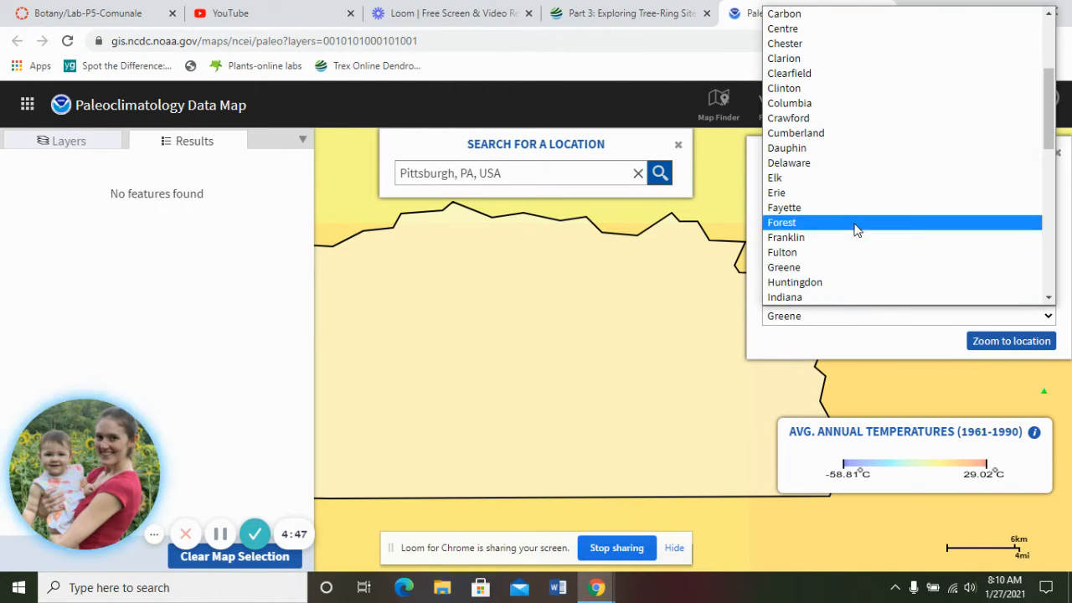
click(858, 222)
click(975, 341)
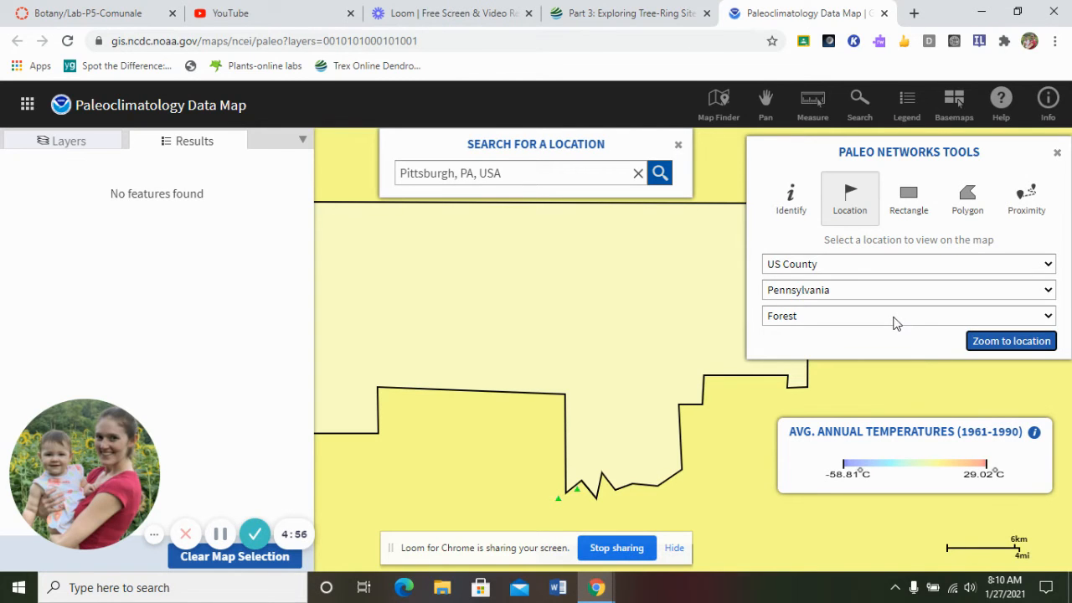
click(894, 322)
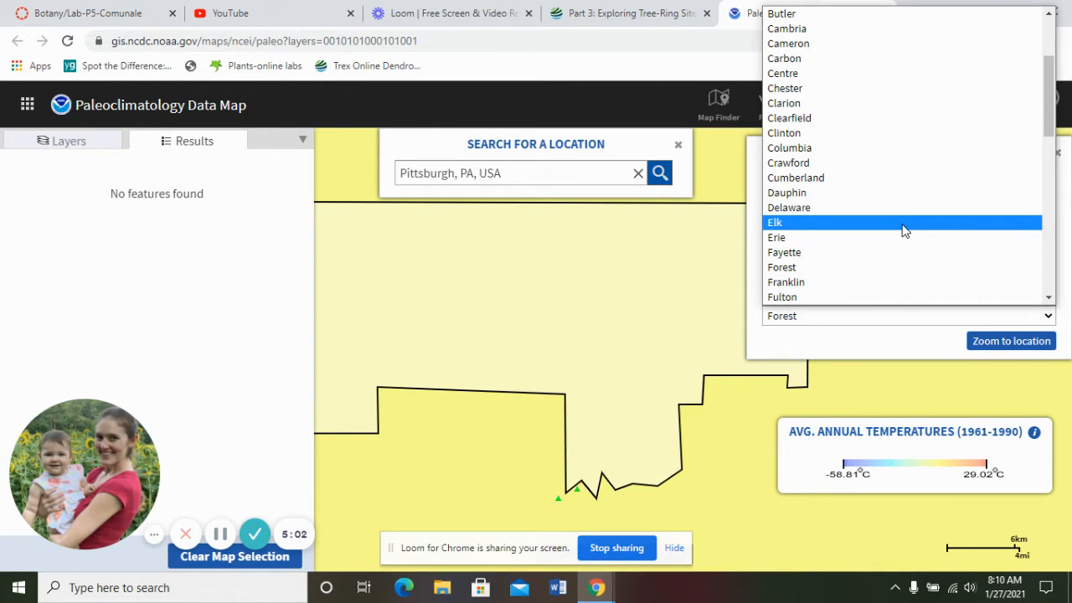
click(903, 231)
click(977, 345)
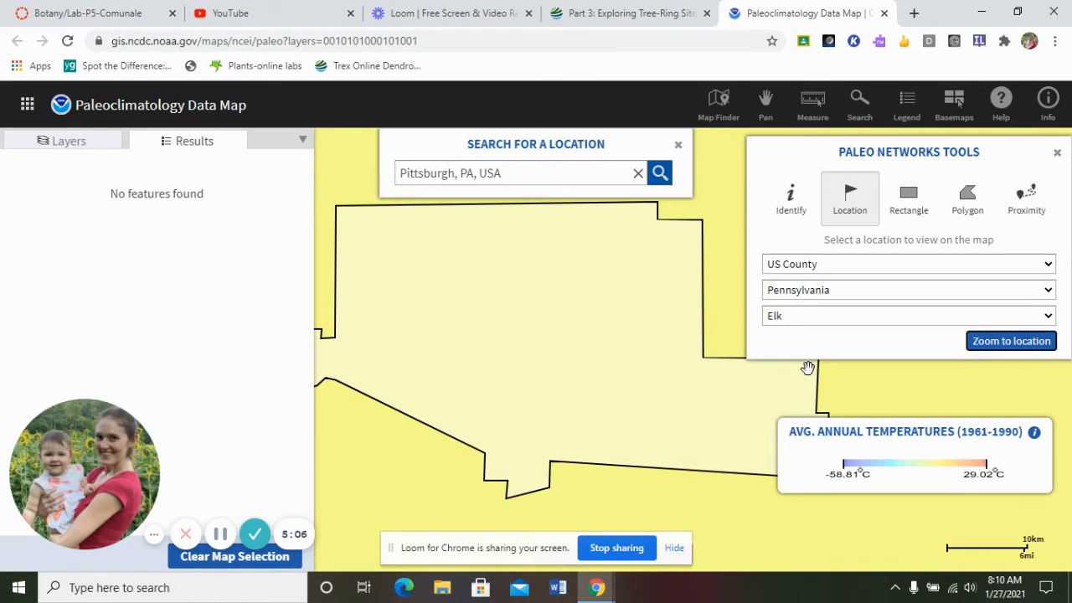
- Zoom the map to Philadelphia County and switch to the Identify tool
click(850, 312)
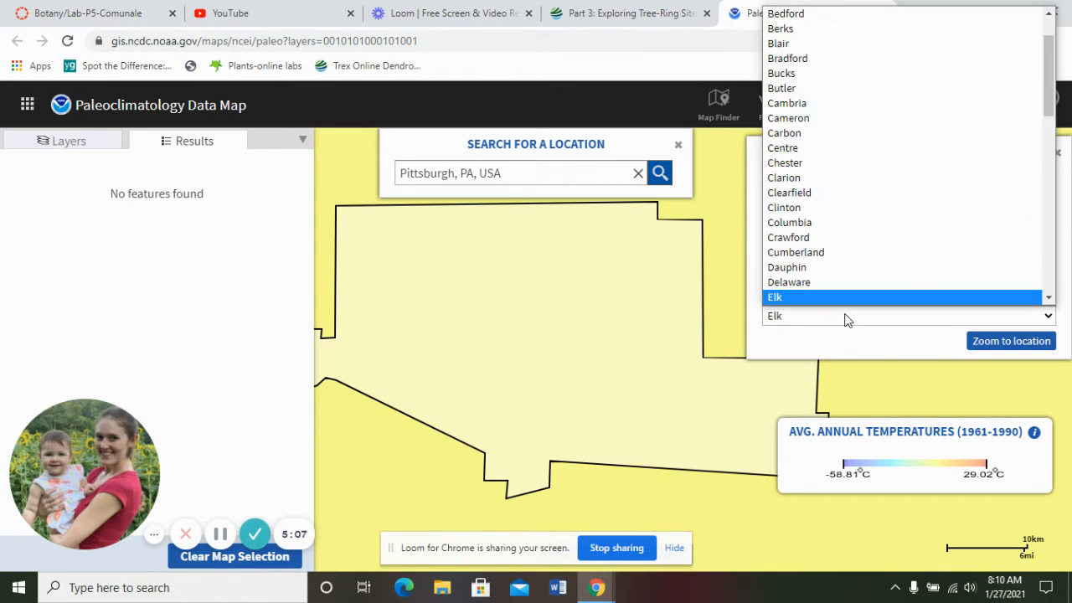
scroll(849, 303, down, 1)
scroll(845, 294, down, 5)
scroll(848, 302, down, 4)
scroll(847, 301, down, 3)
scroll(847, 301, down, 2)
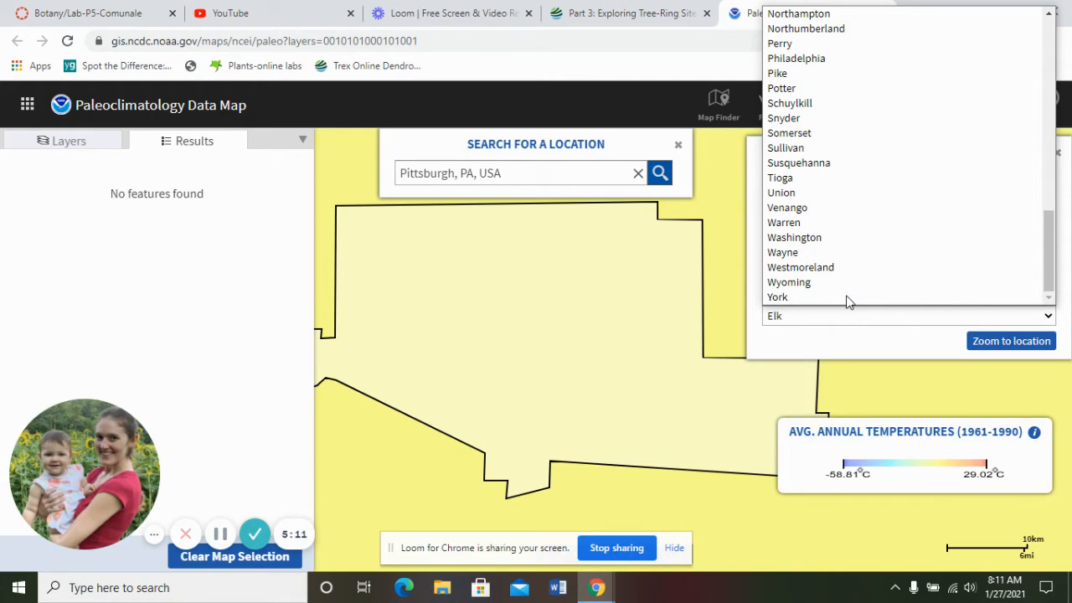
click(825, 59)
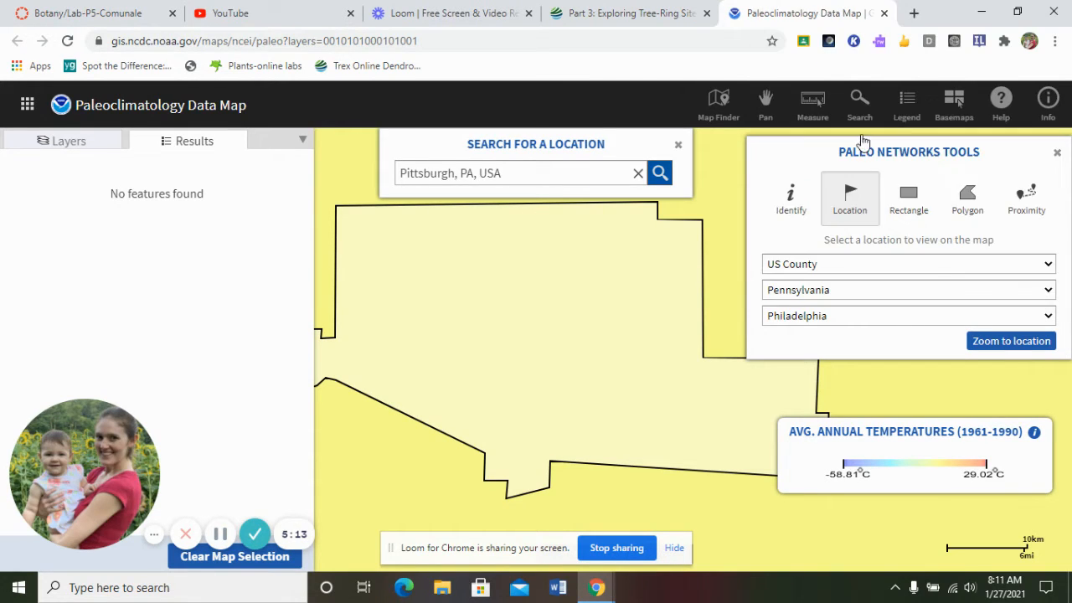
click(1011, 341)
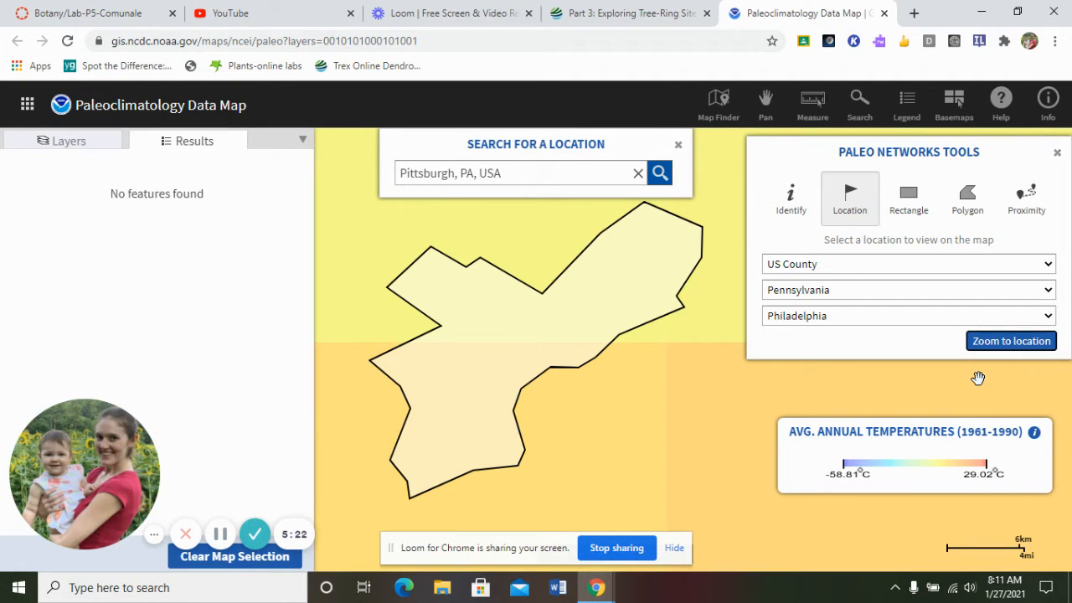
click(787, 205)
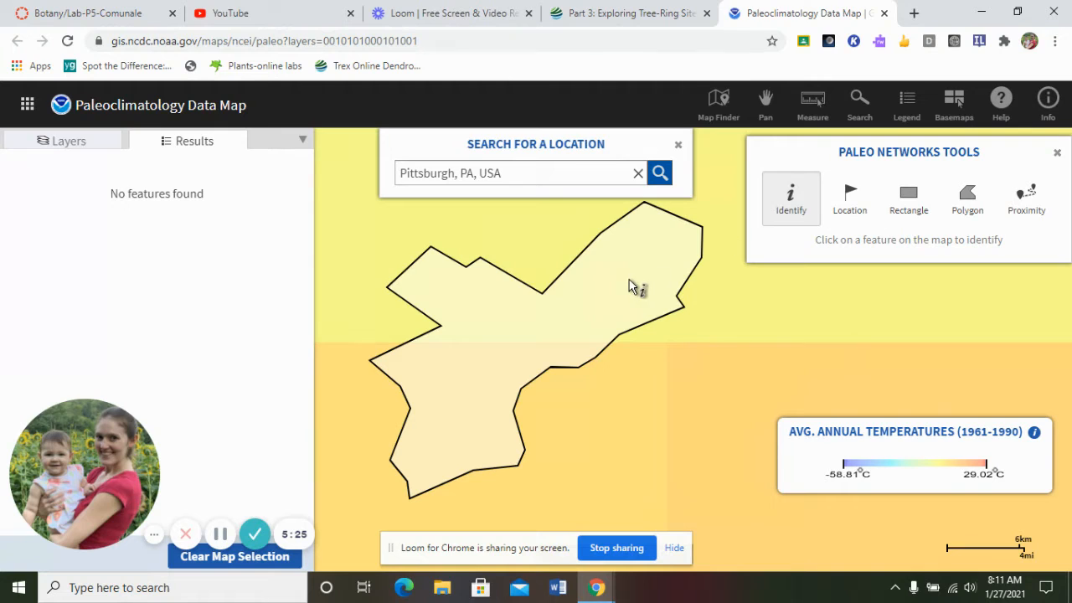
- Zoom the map to the US State of Pennsylvania to list its tree-ring sites in Results
click(46, 141)
click(540, 363)
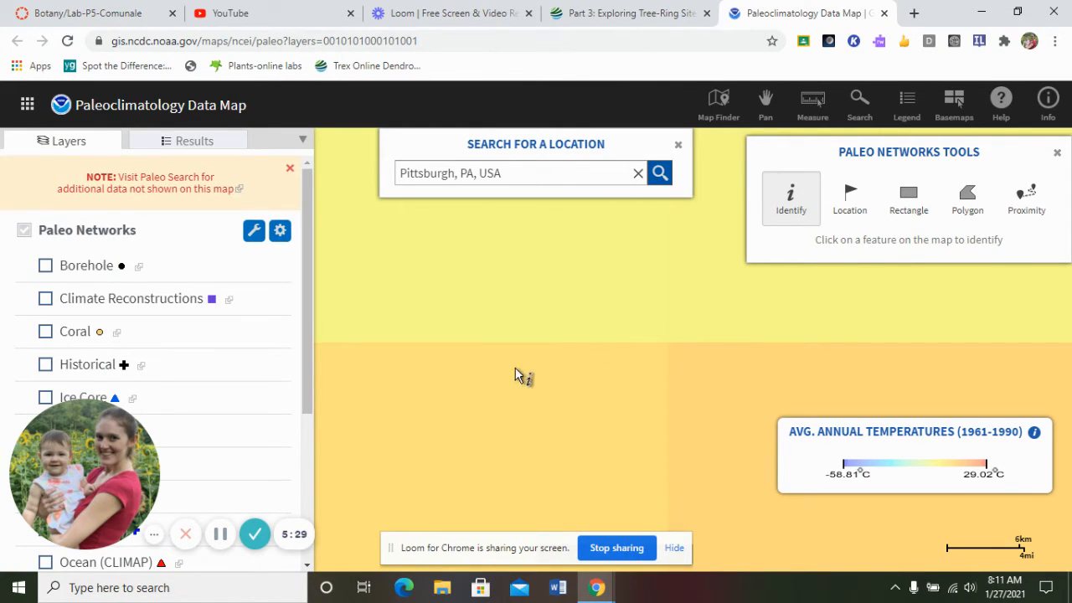
click(860, 201)
click(892, 267)
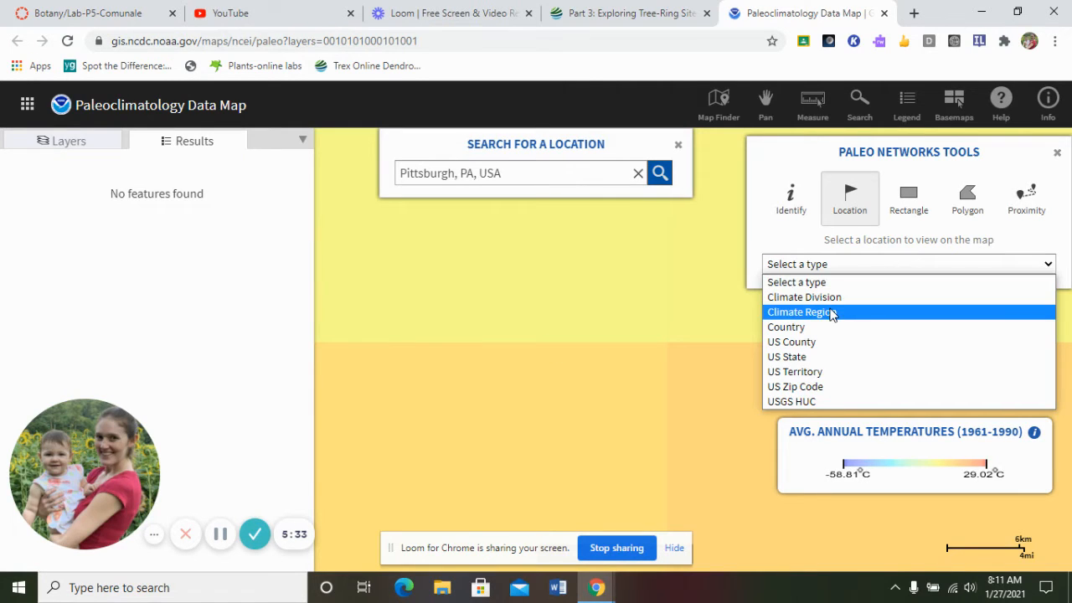
click(814, 357)
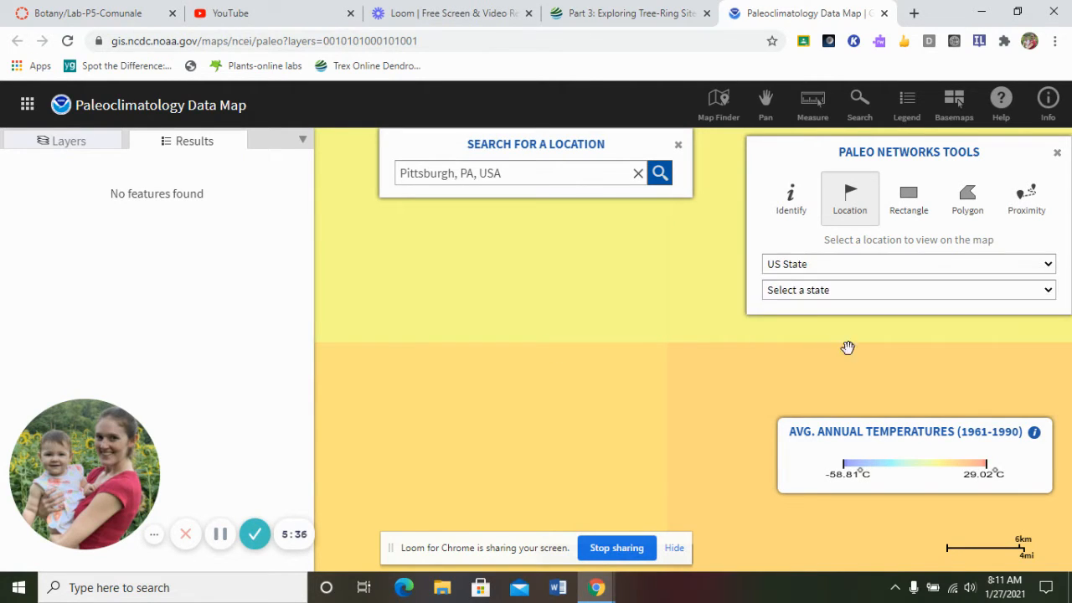
click(879, 290)
scroll(864, 270, down, 5)
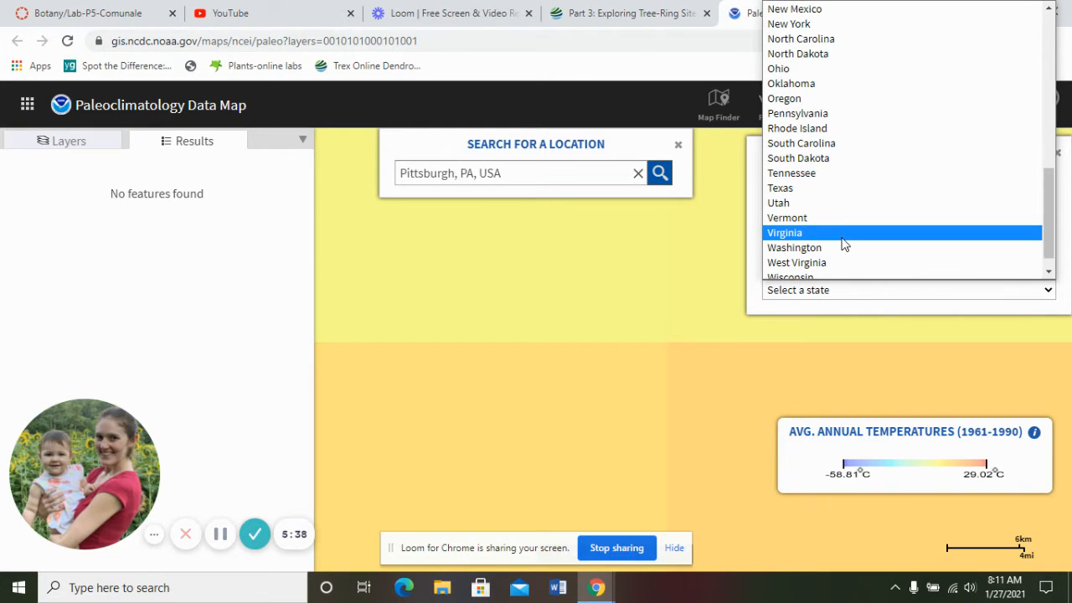
click(828, 113)
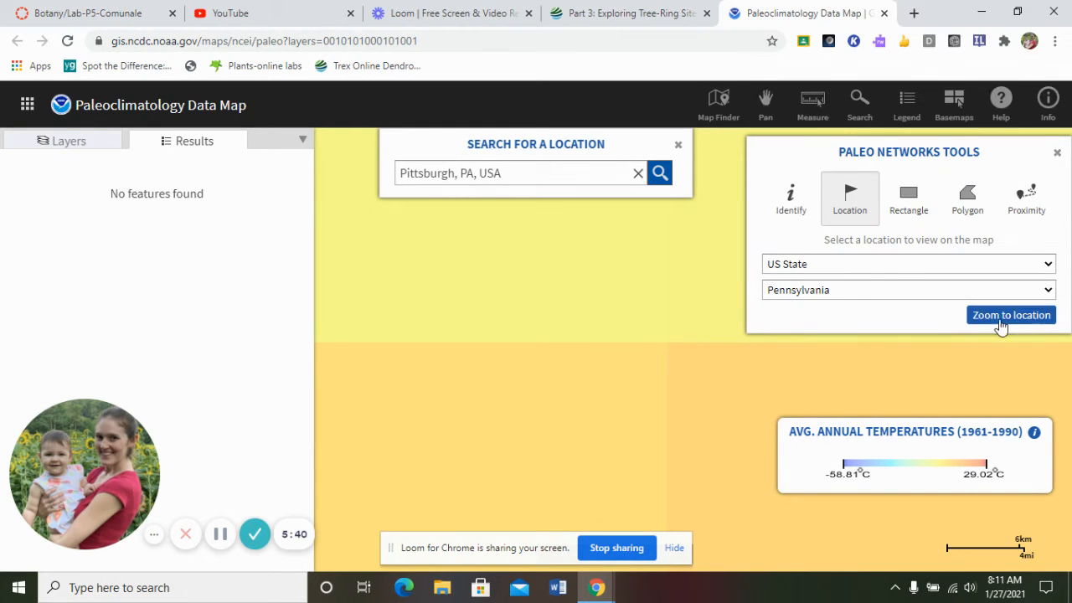
click(1031, 326)
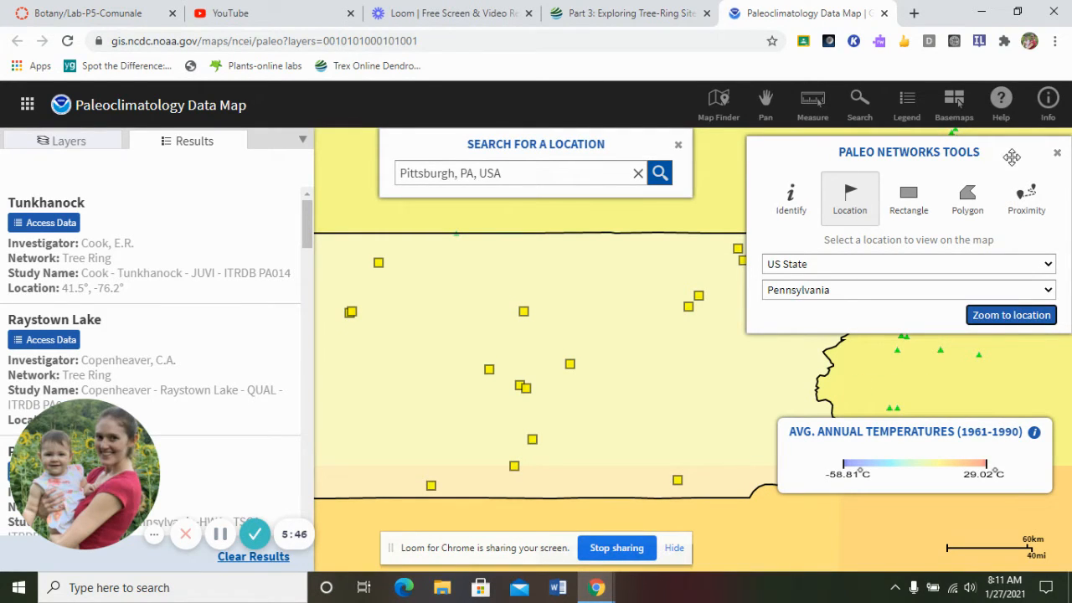
scroll(603, 419, down, 1)
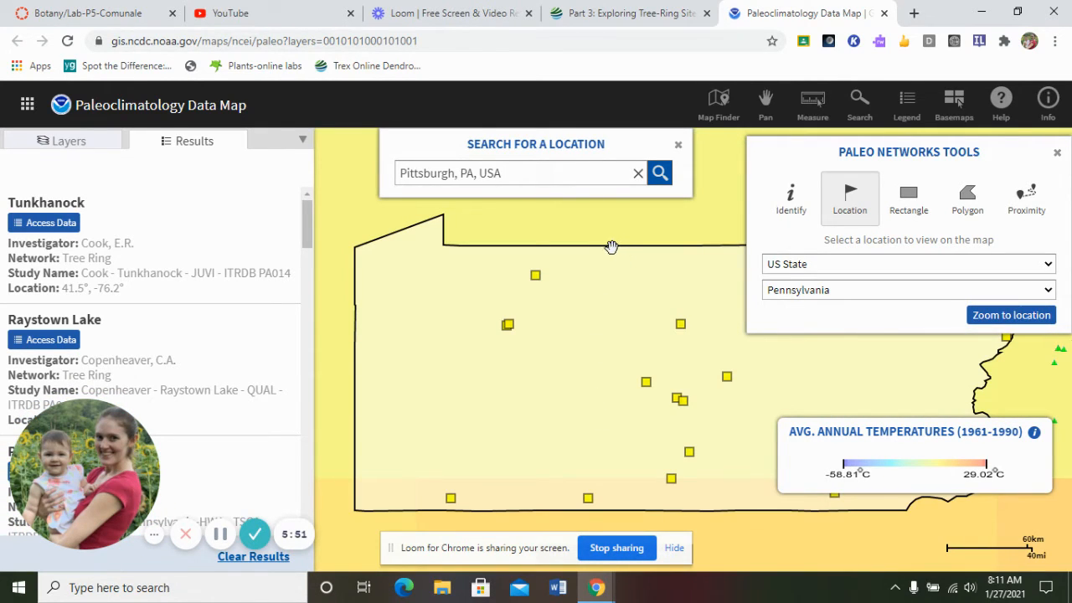
- Pan the map over the cluster of Pennsylvania tree-ring site markers
mouse_move(620, 354)
mouse_down()
mouse_move(569, 348)
mouse_move(575, 364)
mouse_up()
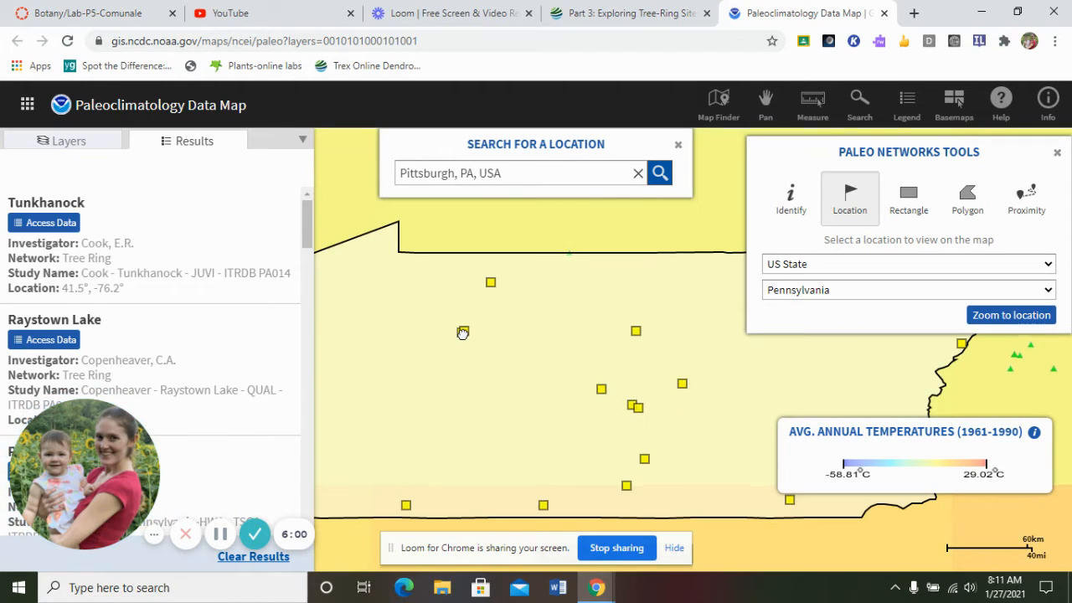
scroll(464, 339, up, 1)
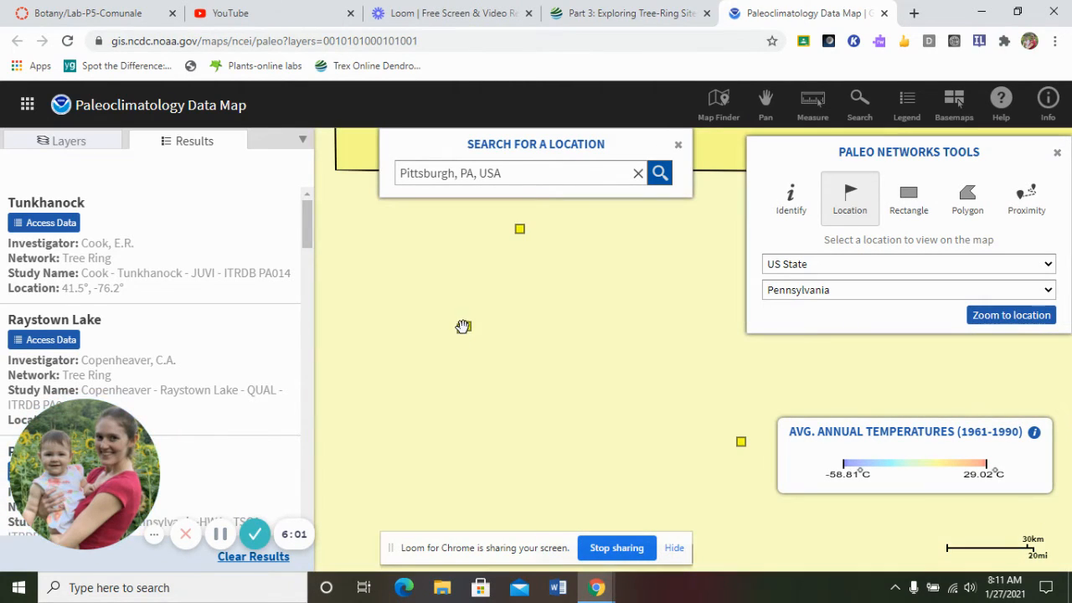
scroll(468, 341, up, 1)
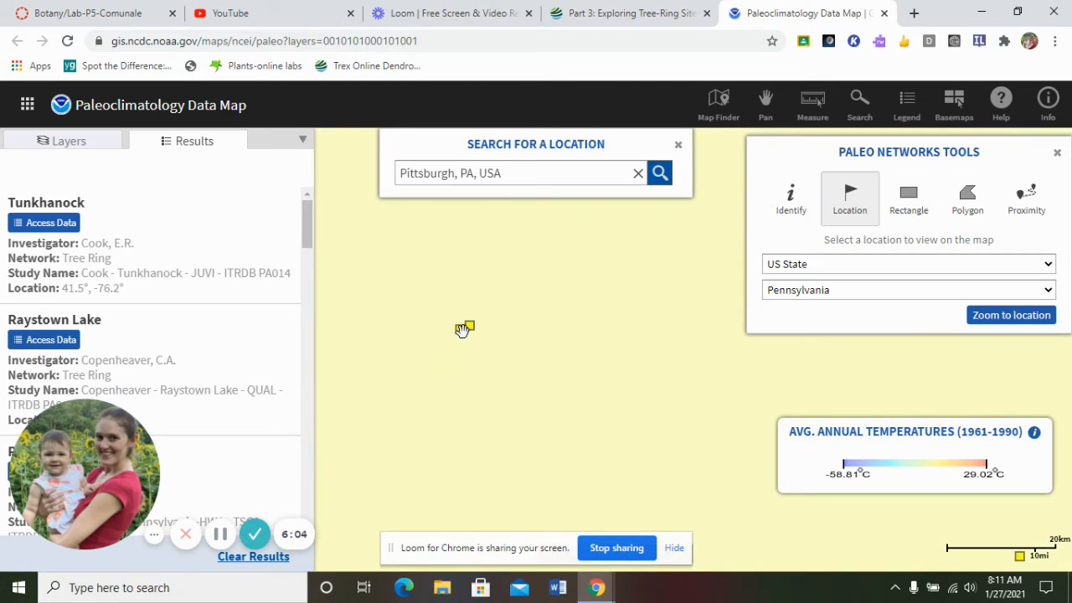
scroll(466, 339, up, 2)
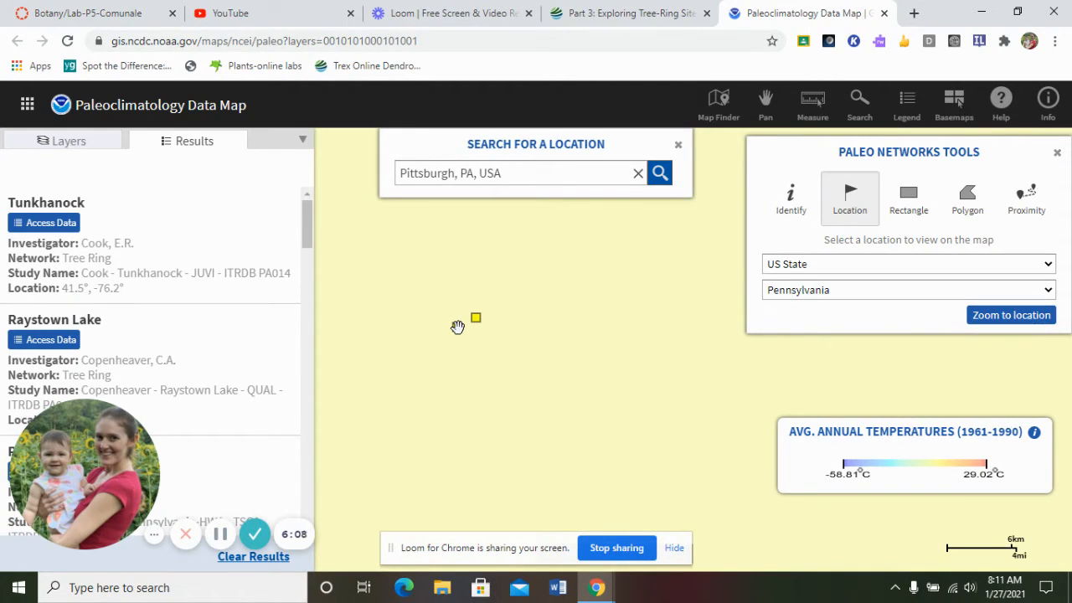
scroll(457, 327, up, 1)
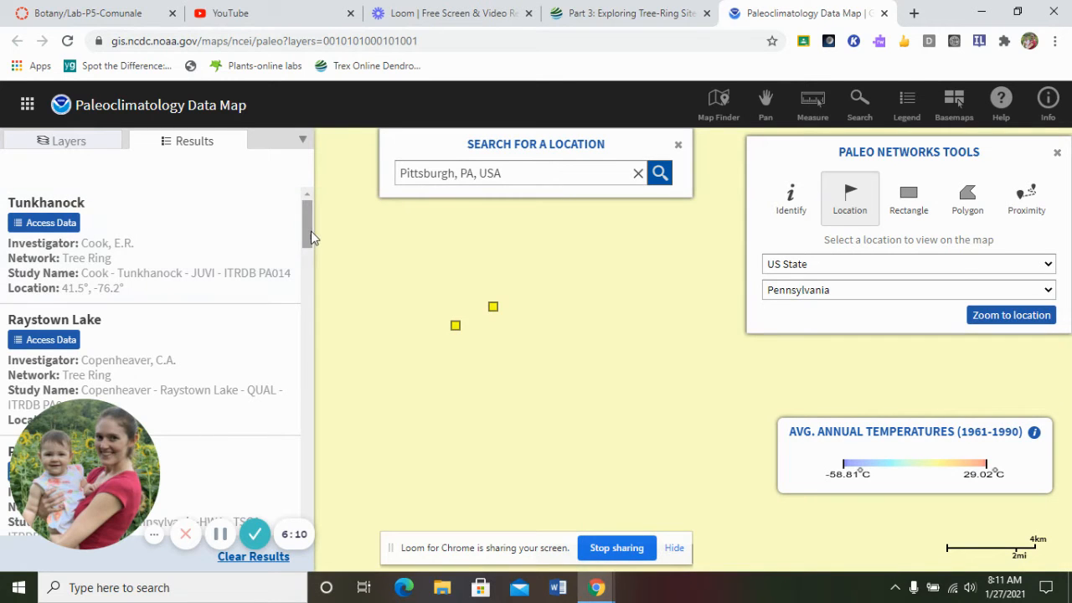
drag(310, 230, 308, 258)
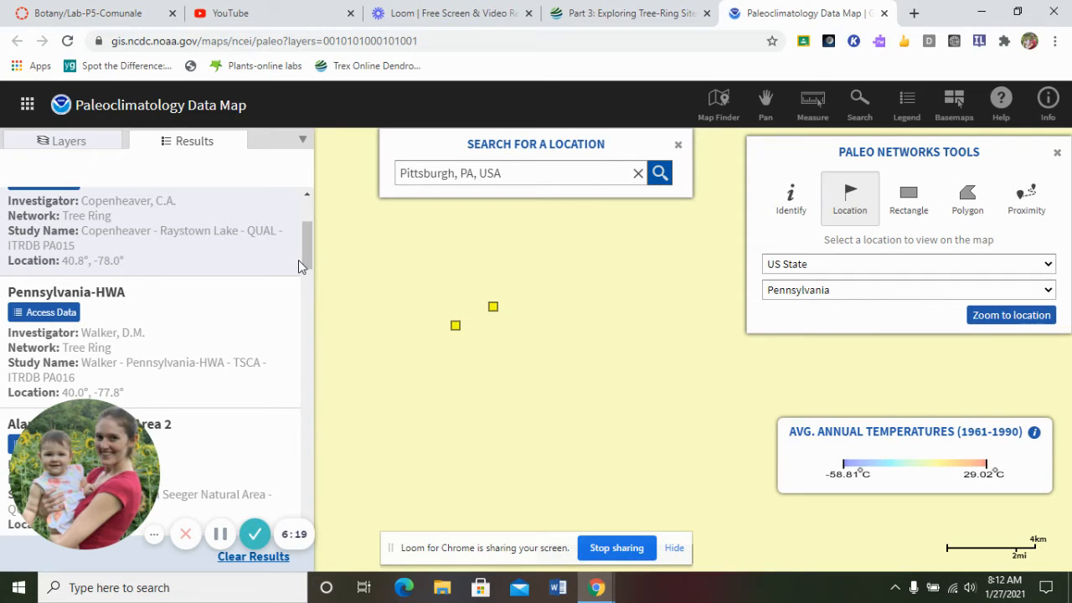
mouse_move(308, 260)
mouse_down()
mouse_move(296, 447)
mouse_move(302, 209)
mouse_up()
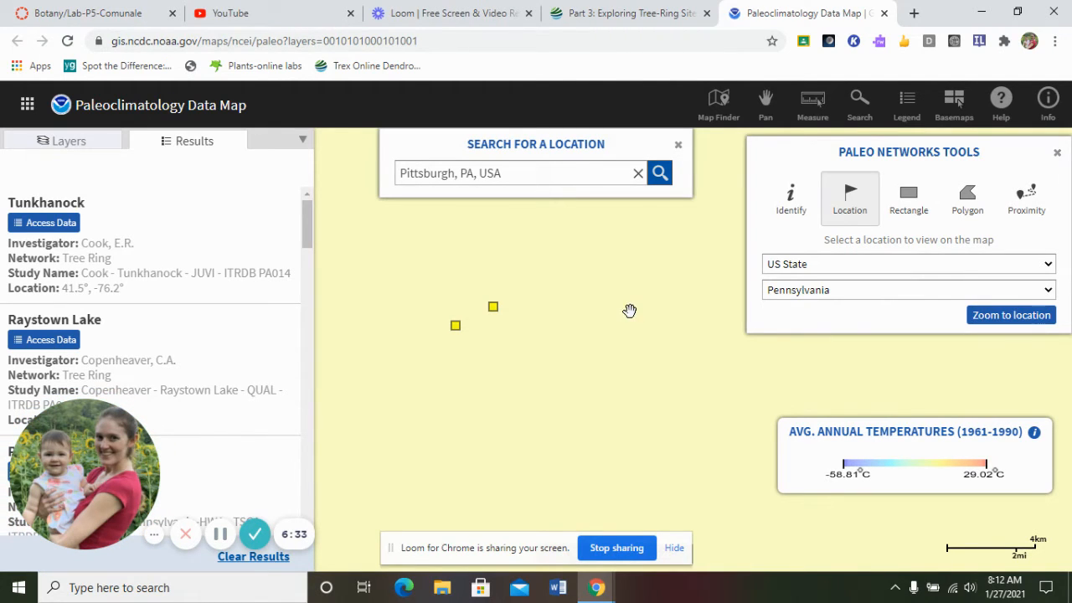
- Bring up the TREX lab page at steps 3–4 on recording three nearby sites
click(596, 12)
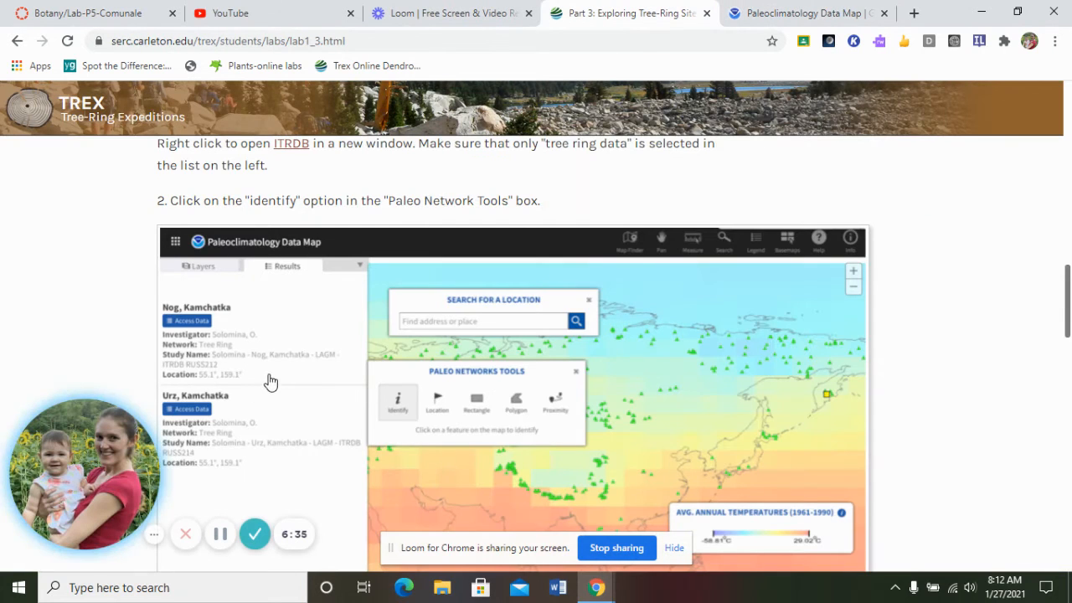
scroll(183, 355, down, 1)
scroll(186, 356, down, 3)
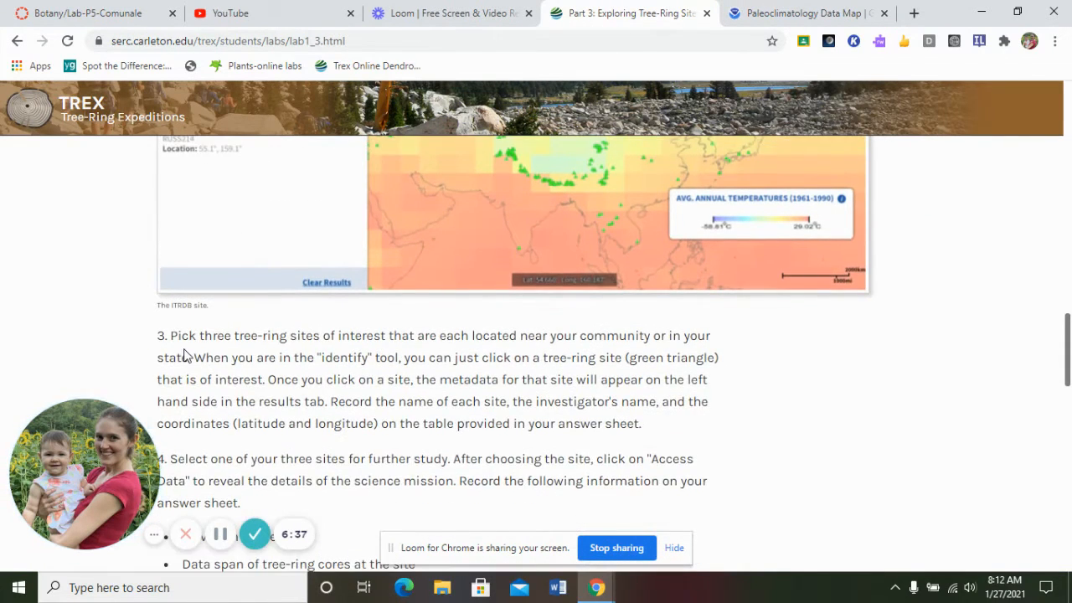
scroll(186, 351, down, 1)
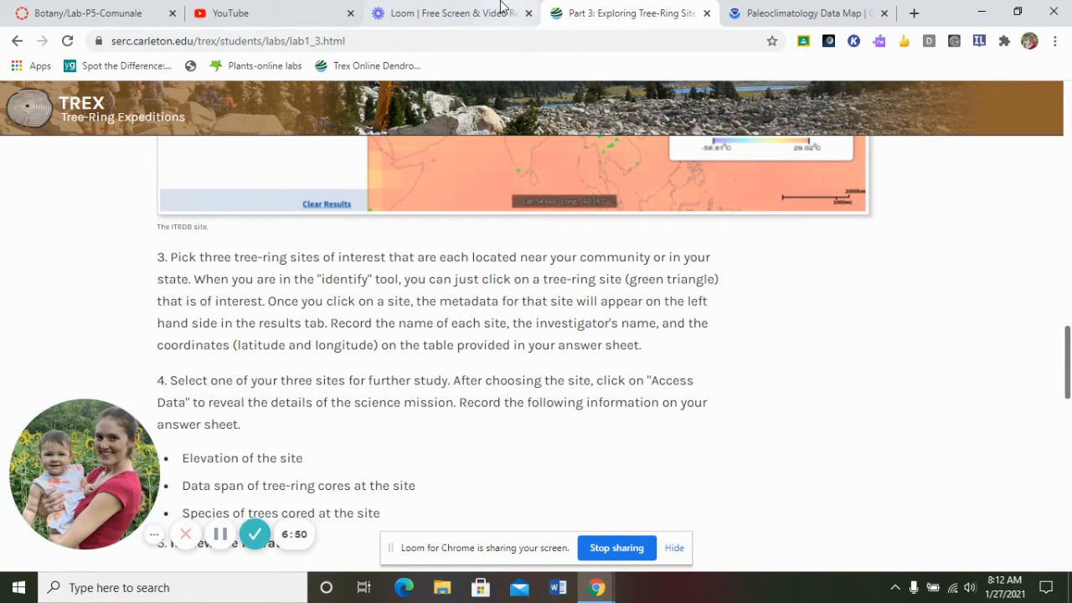
- Identify map markers near Cook Forest until the Longfellow Trail site details show
click(787, 13)
click(791, 201)
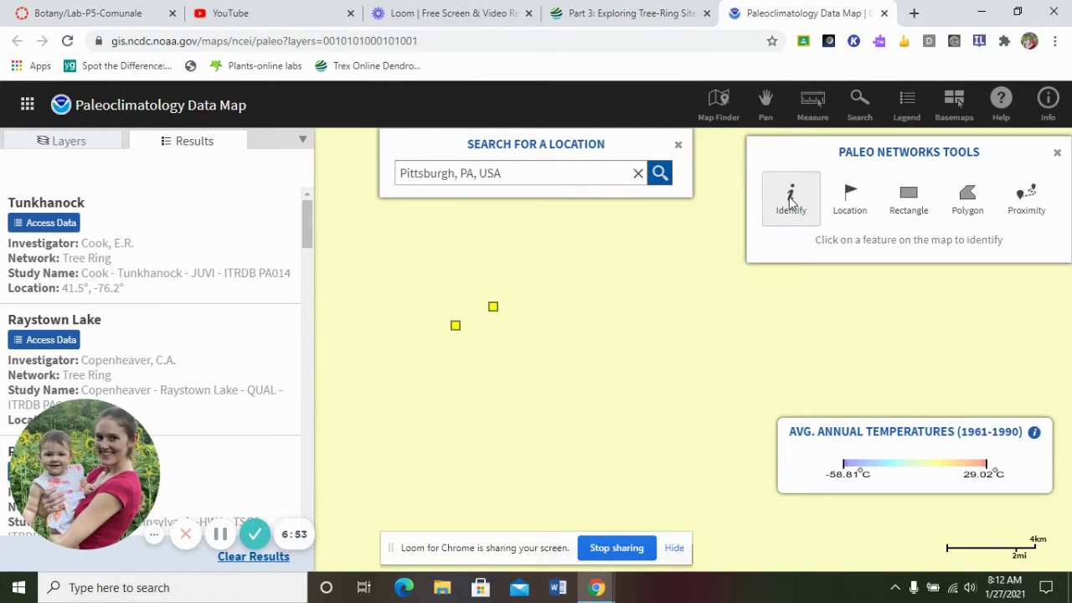
click(455, 326)
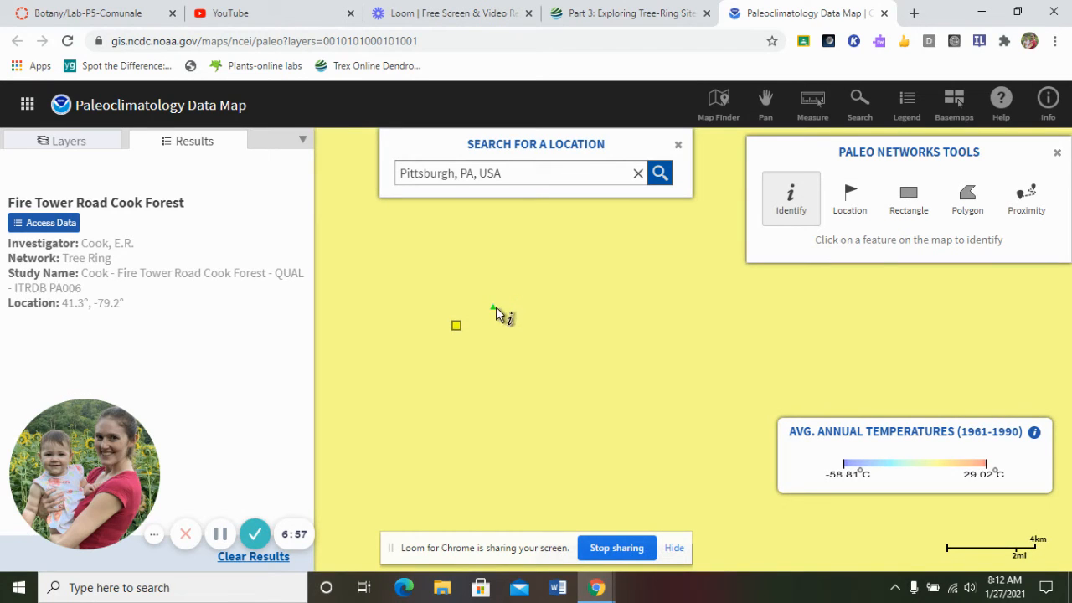
click(494, 307)
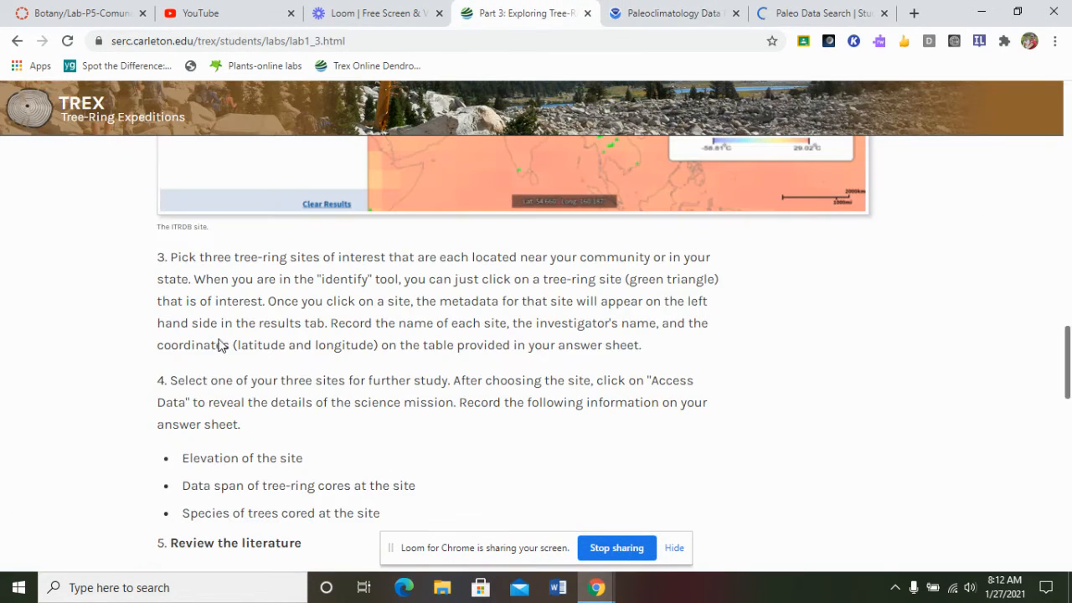
scroll(384, 458, down, 1)
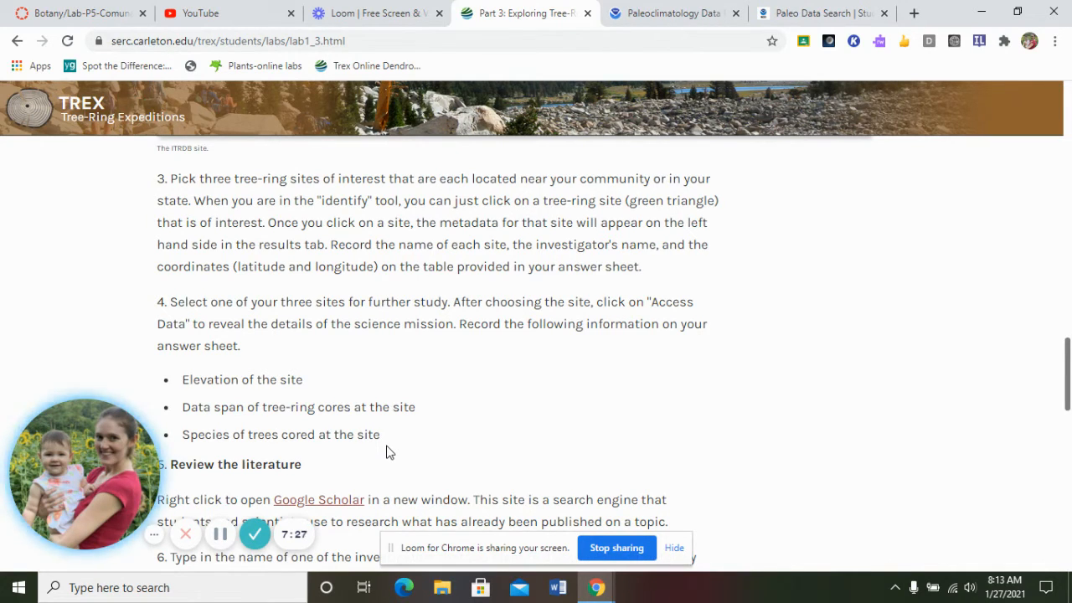
- Review the Longfellow Trail study's coverage and eastern white pine species, then return to the map
click(808, 8)
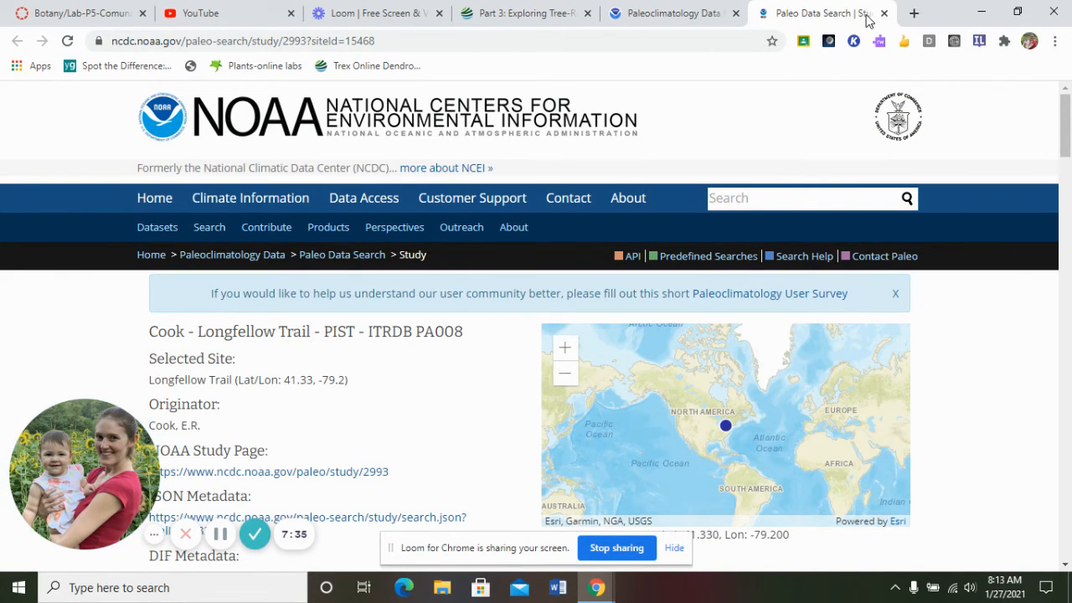
scroll(422, 408, down, 1)
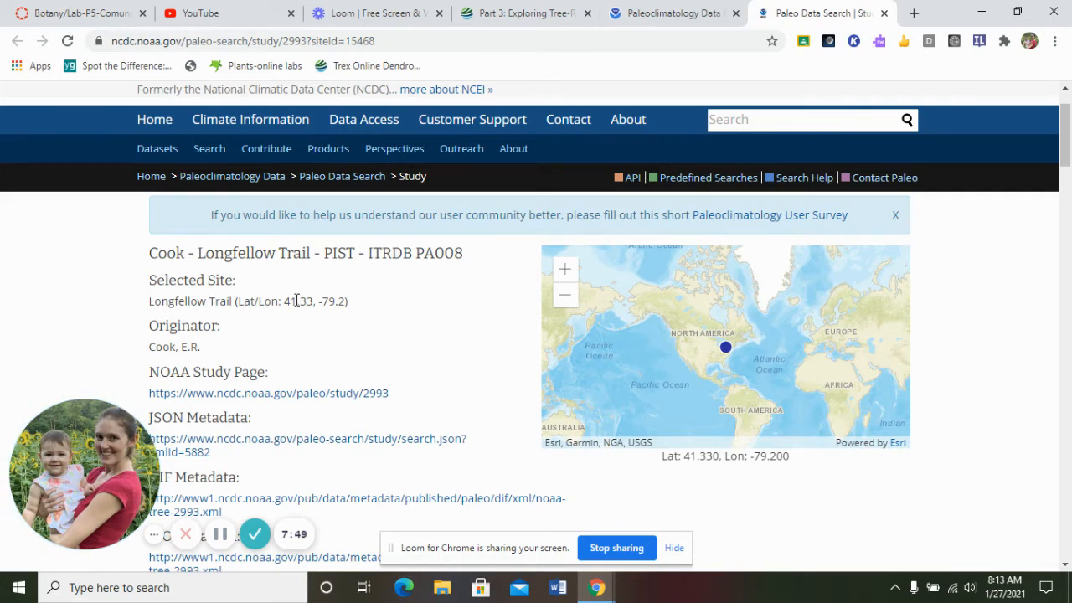
scroll(366, 350, down, 1)
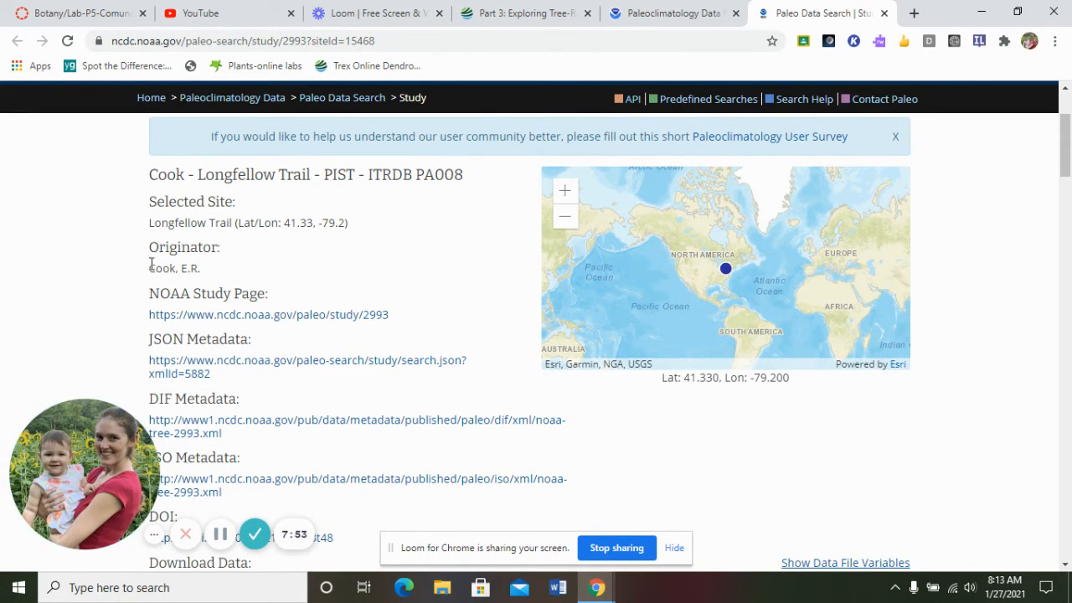
scroll(366, 279, down, 1)
scroll(366, 280, down, 1)
scroll(366, 280, down, 2)
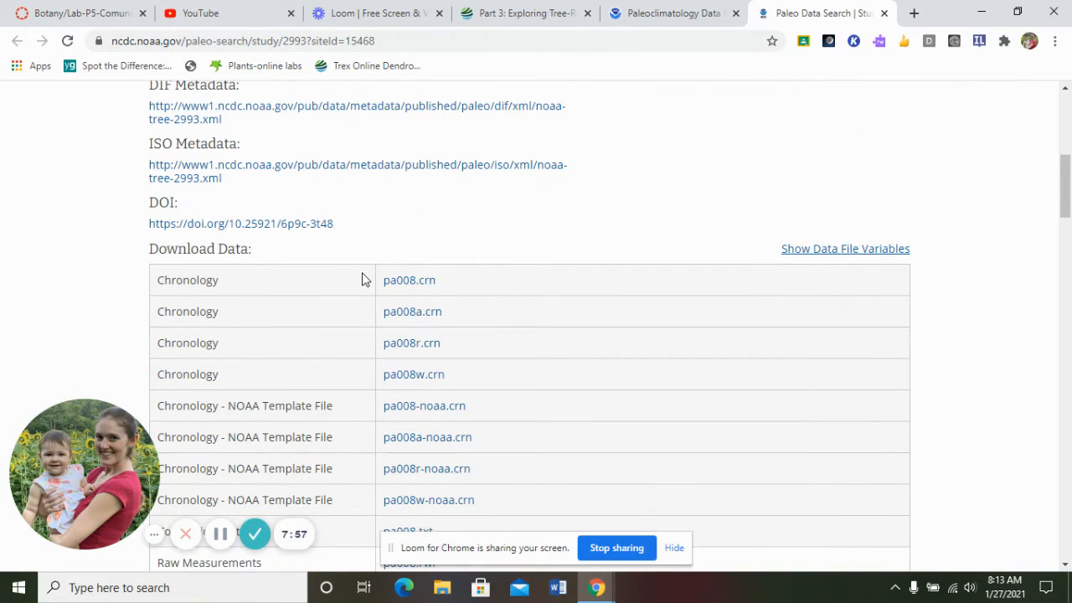
scroll(386, 251, down, 1)
scroll(391, 441, down, 1)
scroll(281, 442, down, 1)
scroll(282, 446, down, 2)
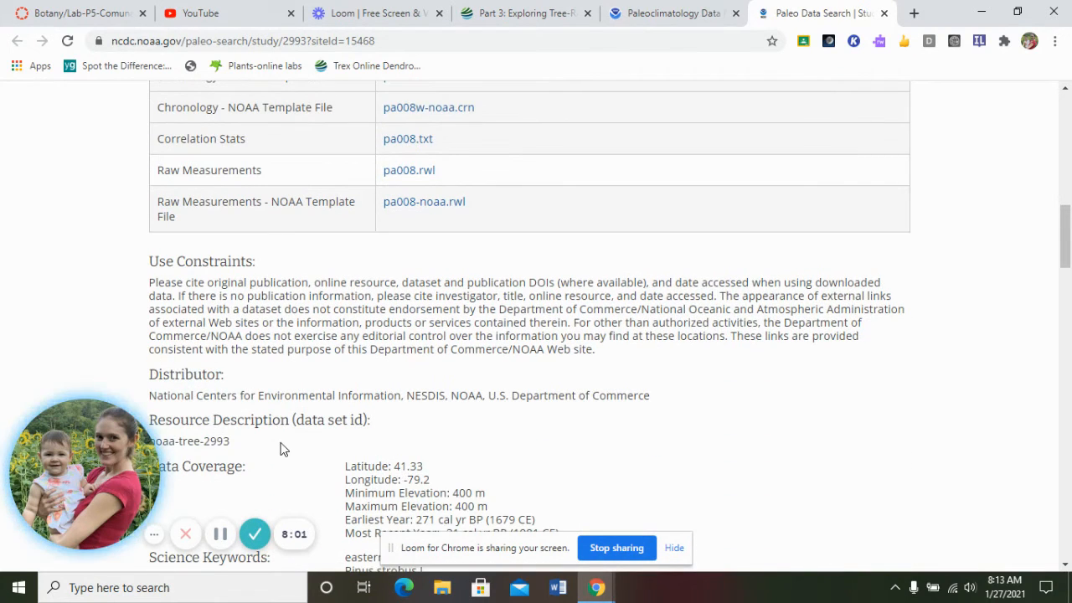
scroll(282, 450, down, 1)
scroll(282, 450, down, 1)
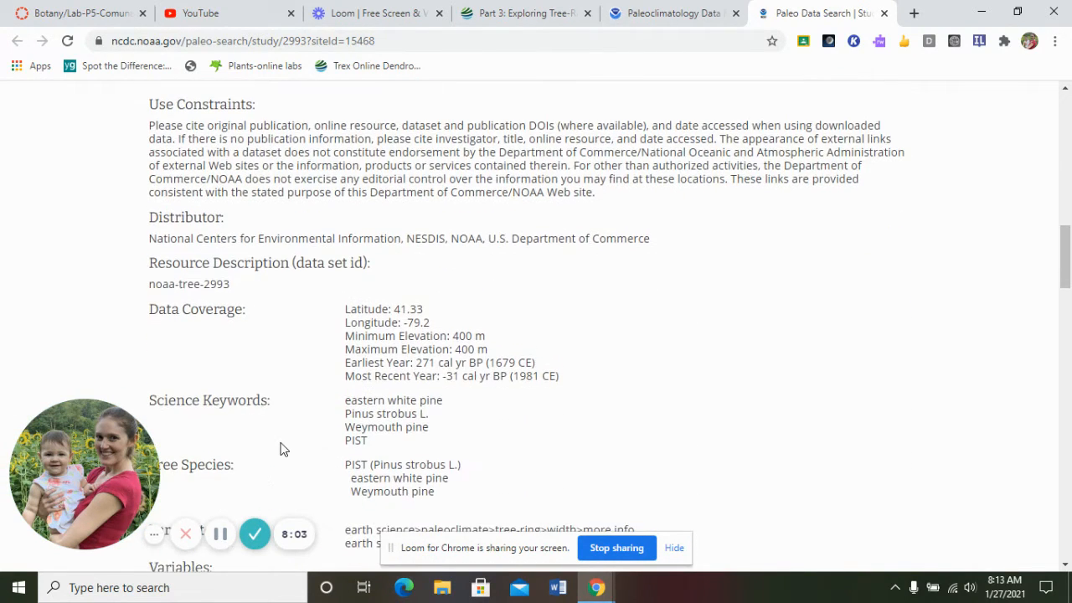
scroll(282, 450, down, 1)
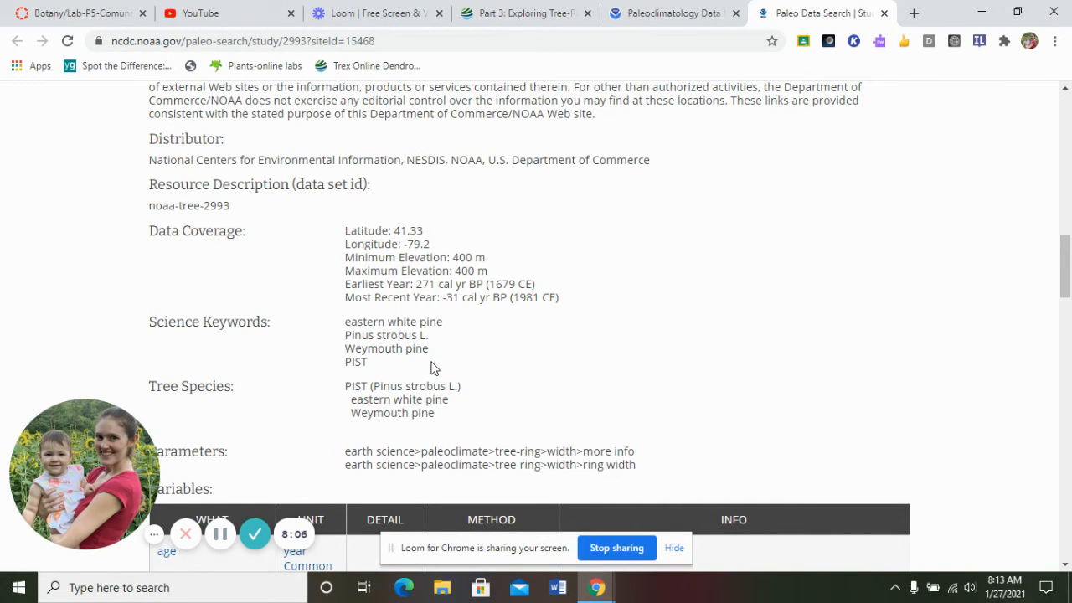
scroll(730, 326, down, 1)
scroll(730, 326, down, 2)
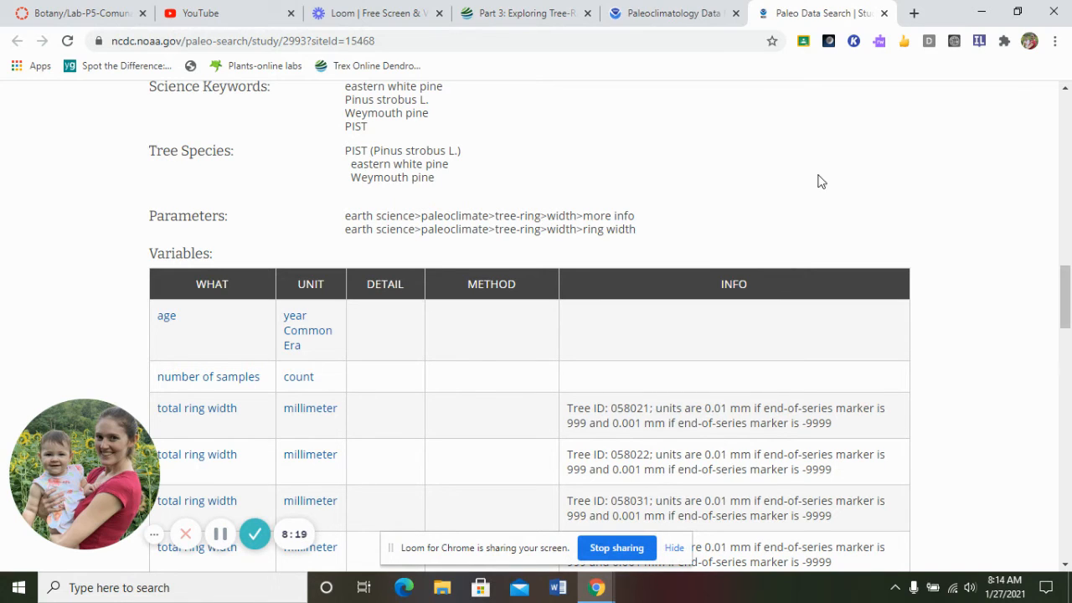
click(681, 12)
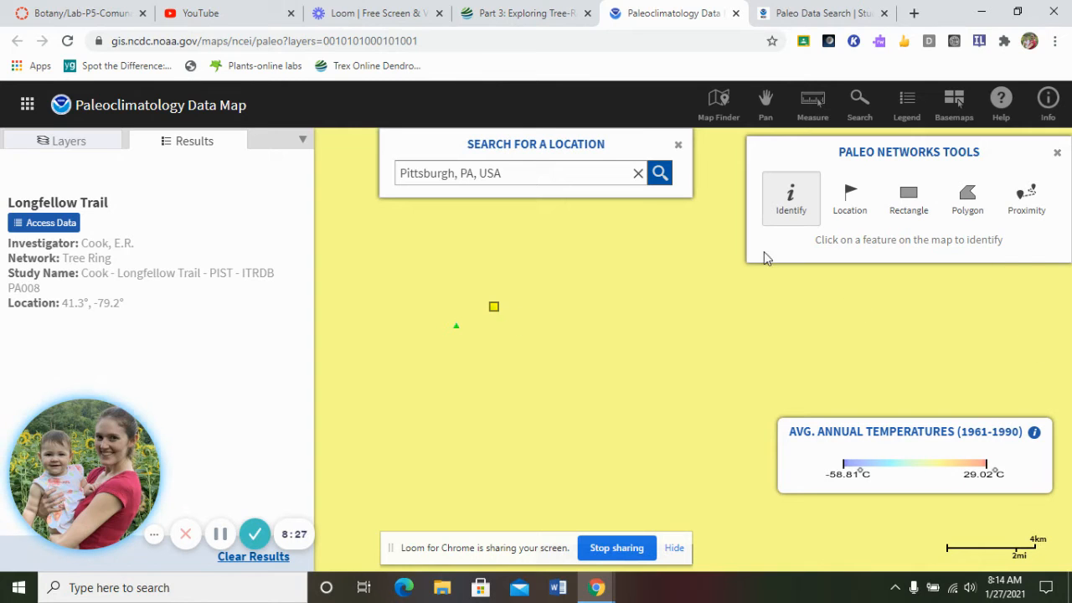
- From the lab's step 5–6 instructions, launch Google Scholar in a new tab
click(534, 25)
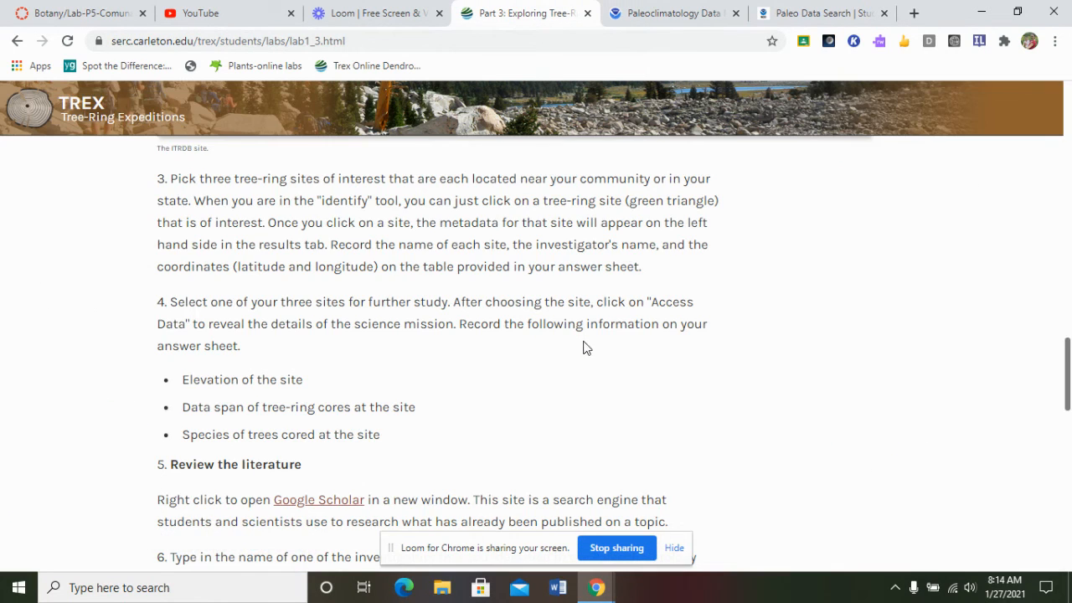
scroll(586, 348, down, 2)
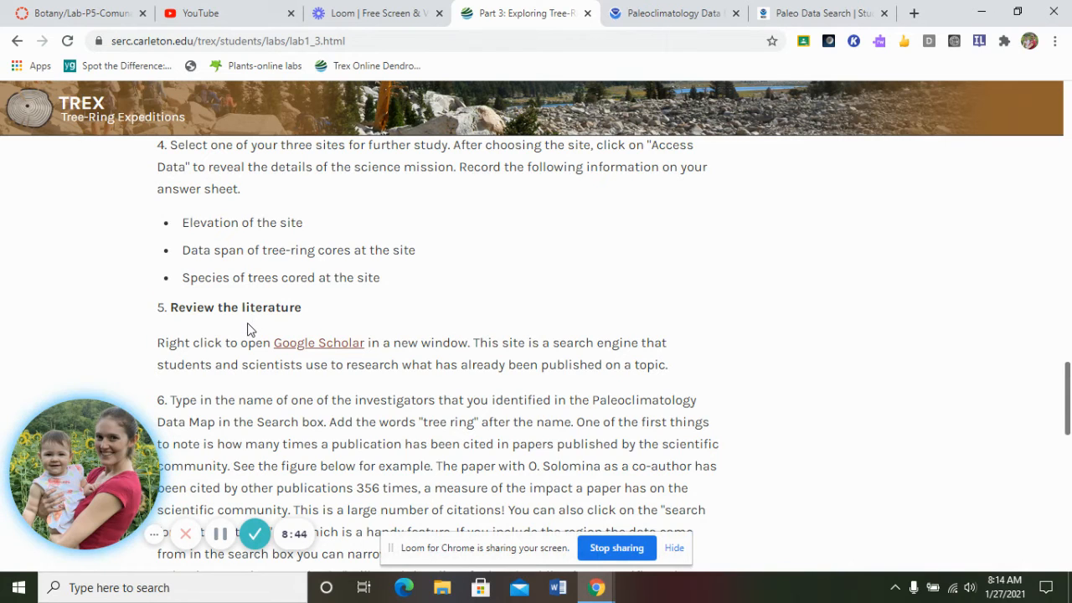
right_click(322, 348)
click(368, 355)
- Close the NOAA map and study pages and bring up the Google Scholar search page
click(757, 14)
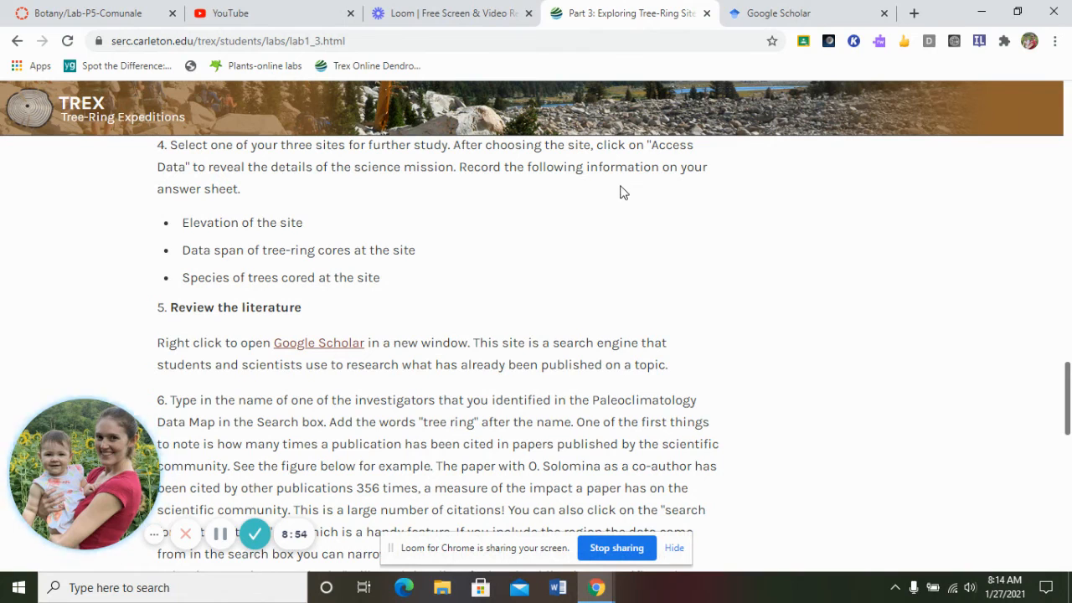
scroll(653, 235, down, 1)
scroll(787, 283, down, 1)
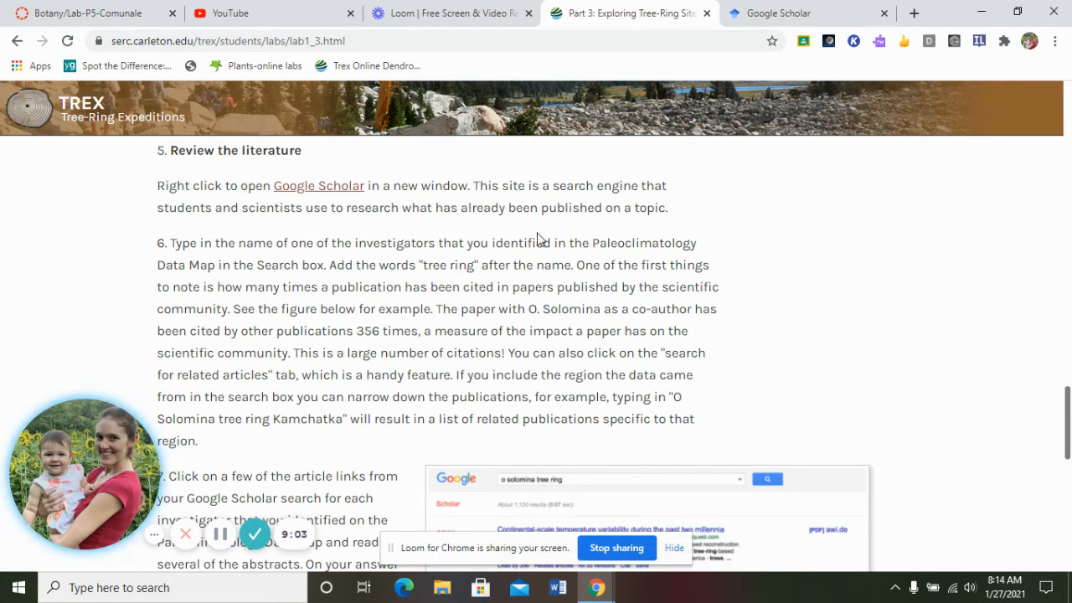
scroll(764, 233, down, 1)
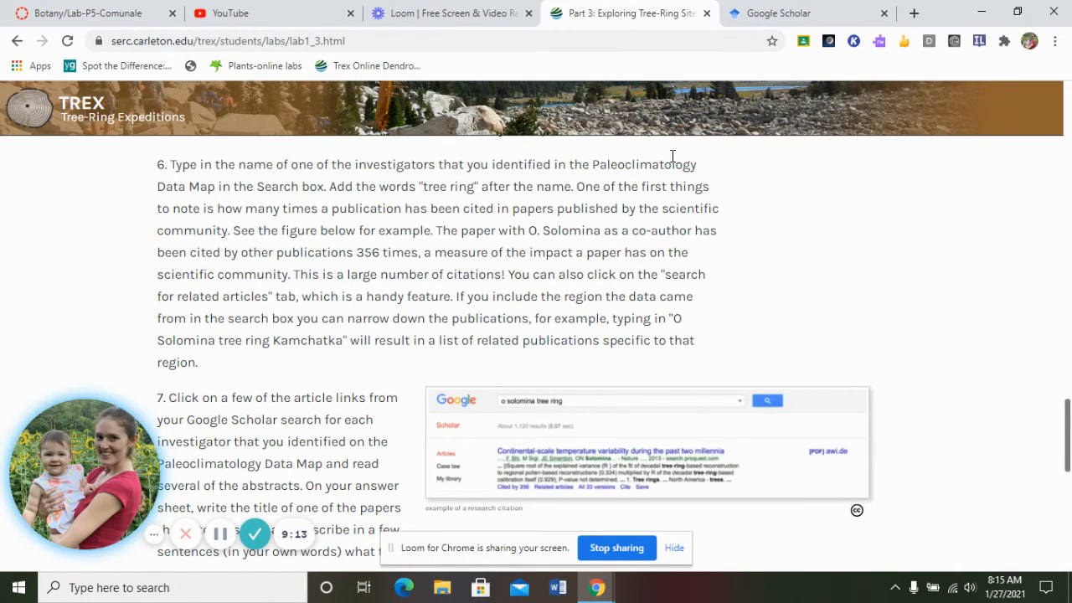
click(768, 18)
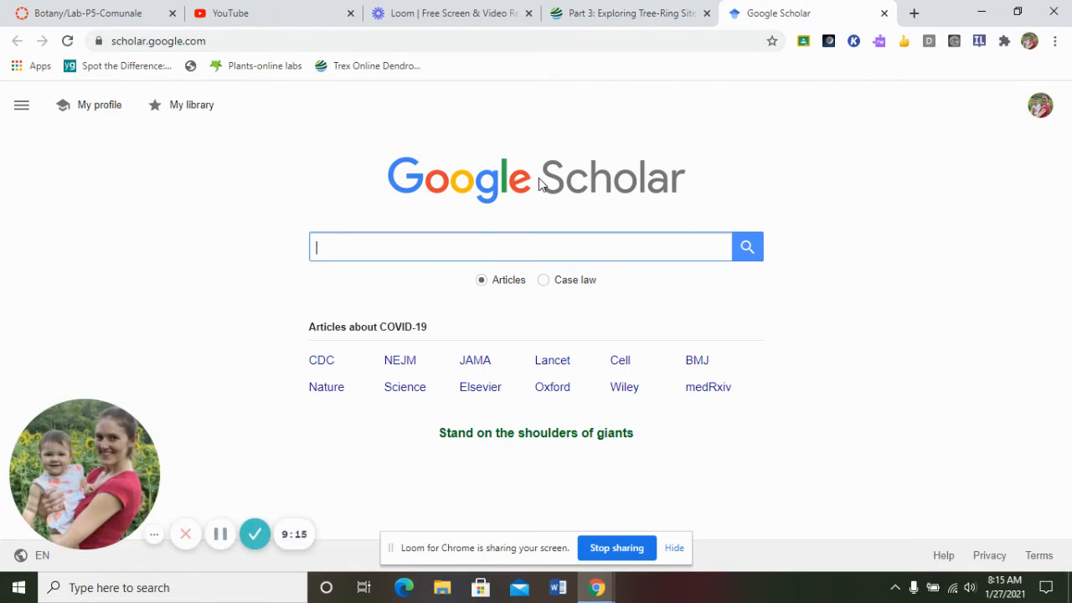
text(cook tree ring)
- Run a Scholar search for 'cook tree ring', then return to lab steps 6–7
key(Return)
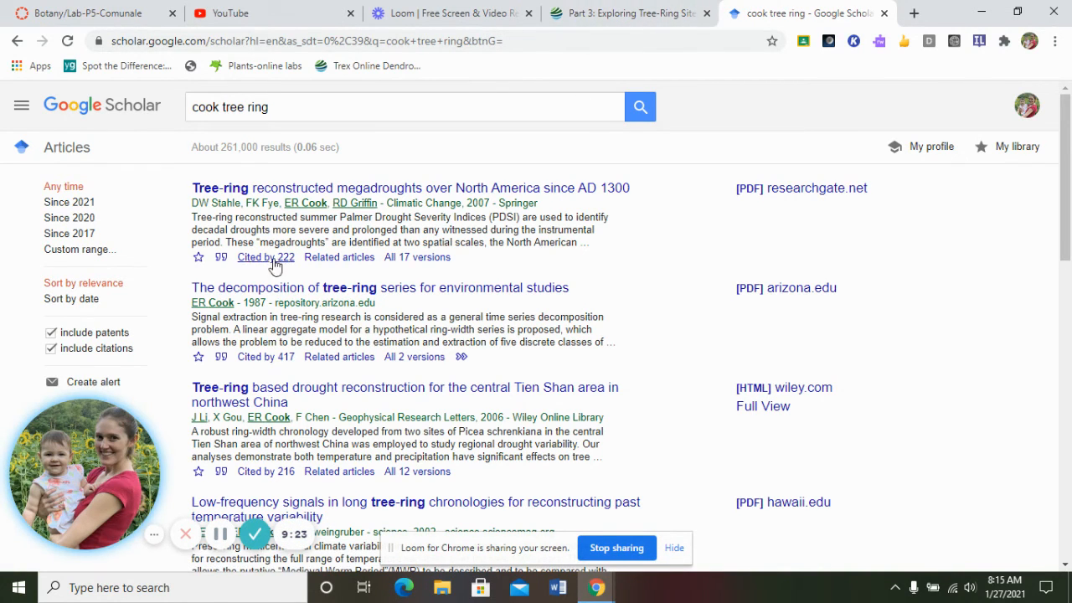
click(624, 15)
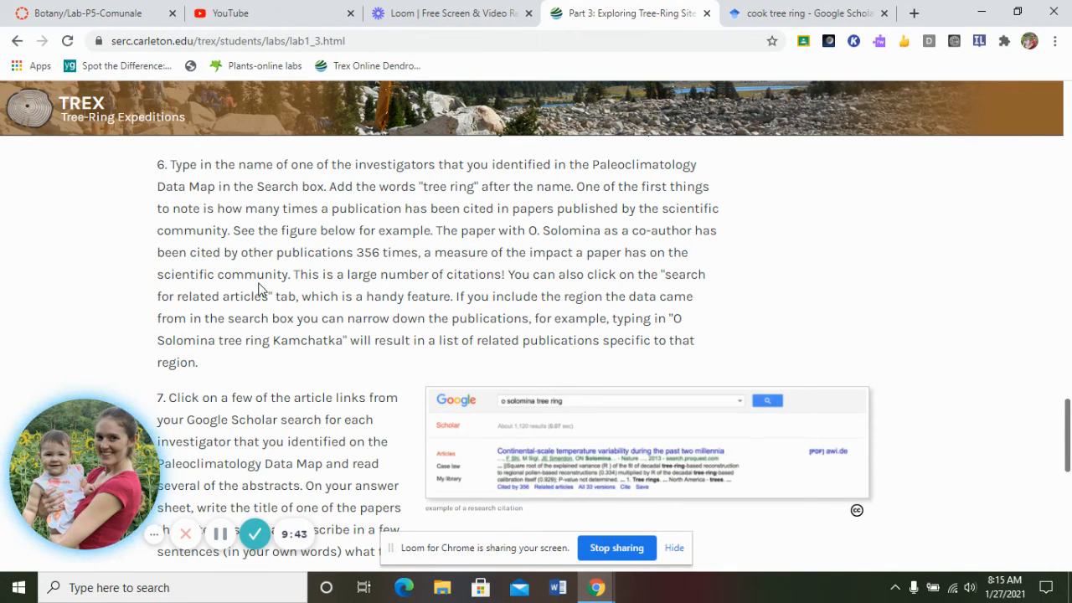
scroll(80, 269, down, 1)
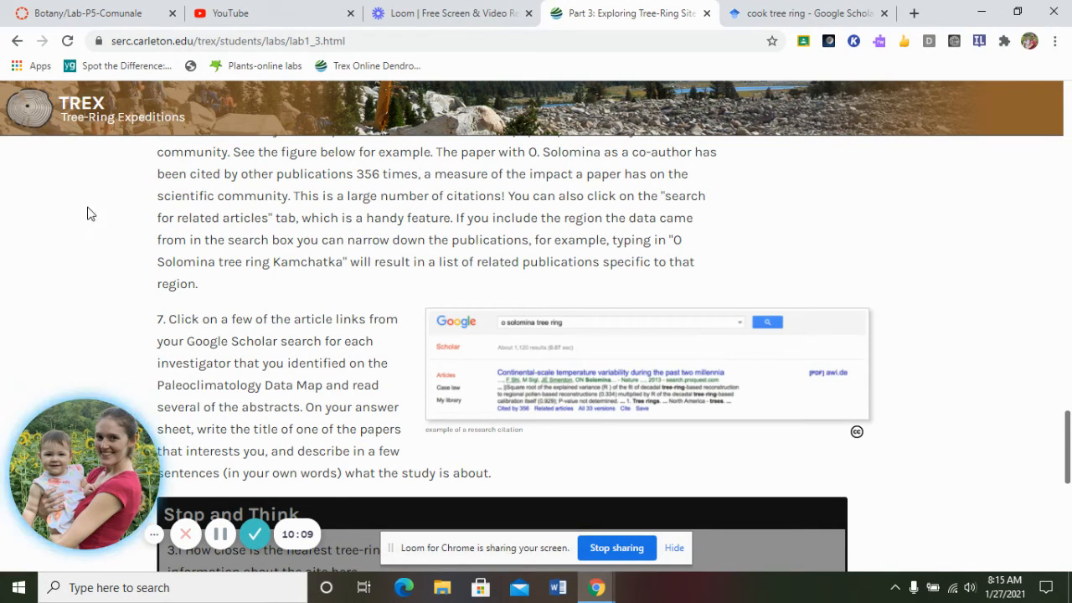
scroll(45, 237, down, 1)
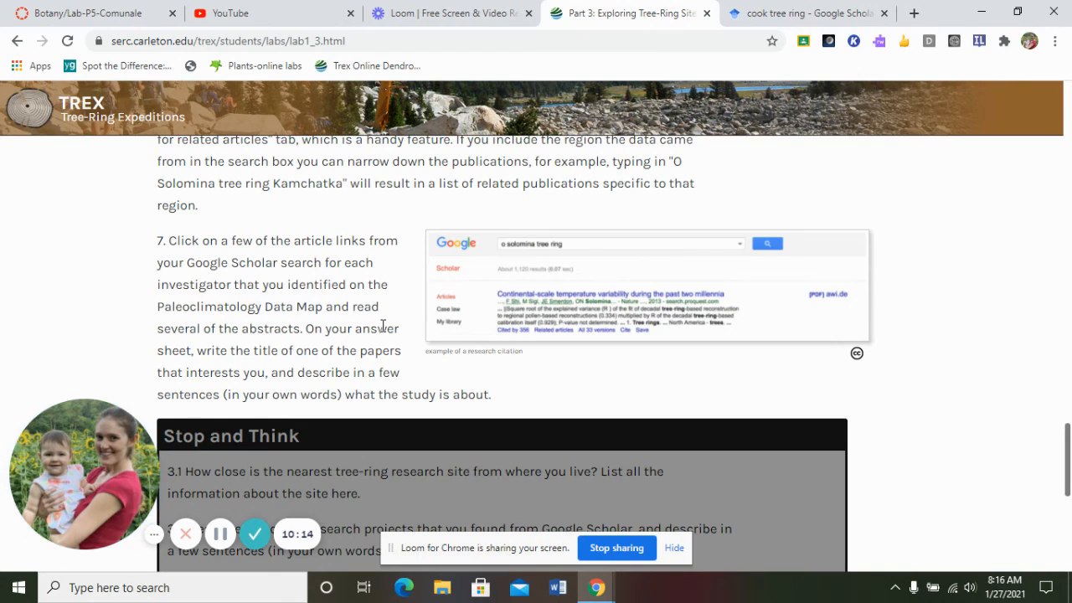
scroll(383, 328, down, 1)
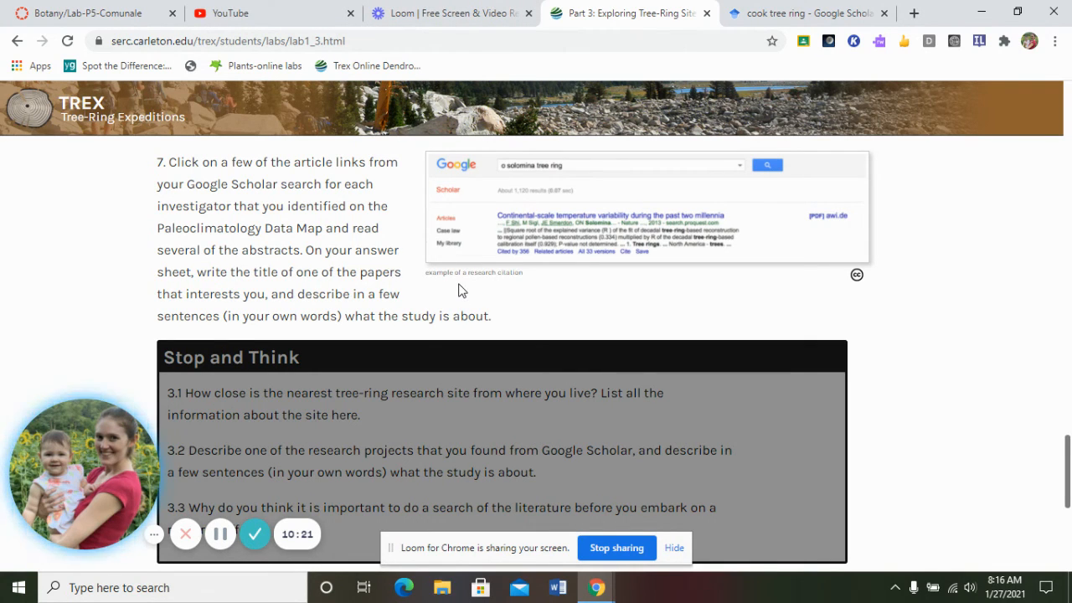
scroll(494, 295, down, 1)
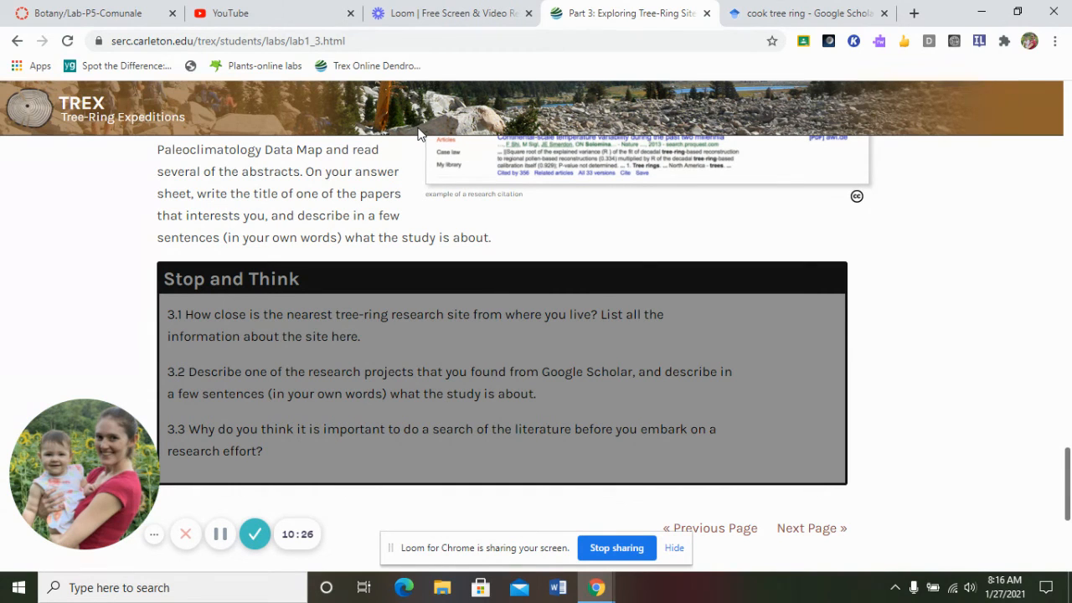
- Reach the Springer megadroughts paper's abstract with cookies accepted
click(819, 14)
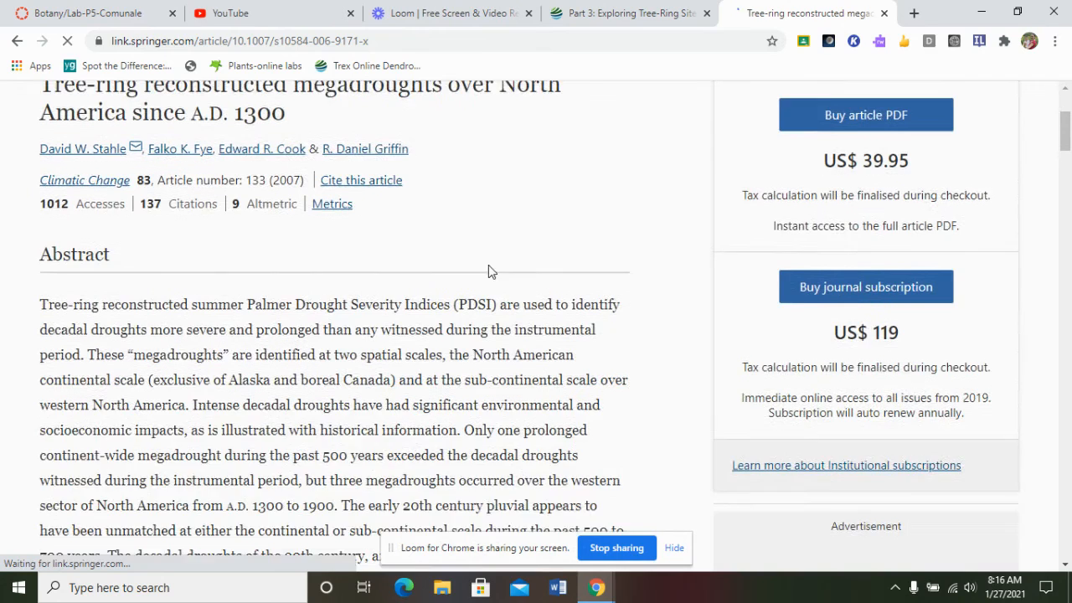
scroll(295, 378, down, 3)
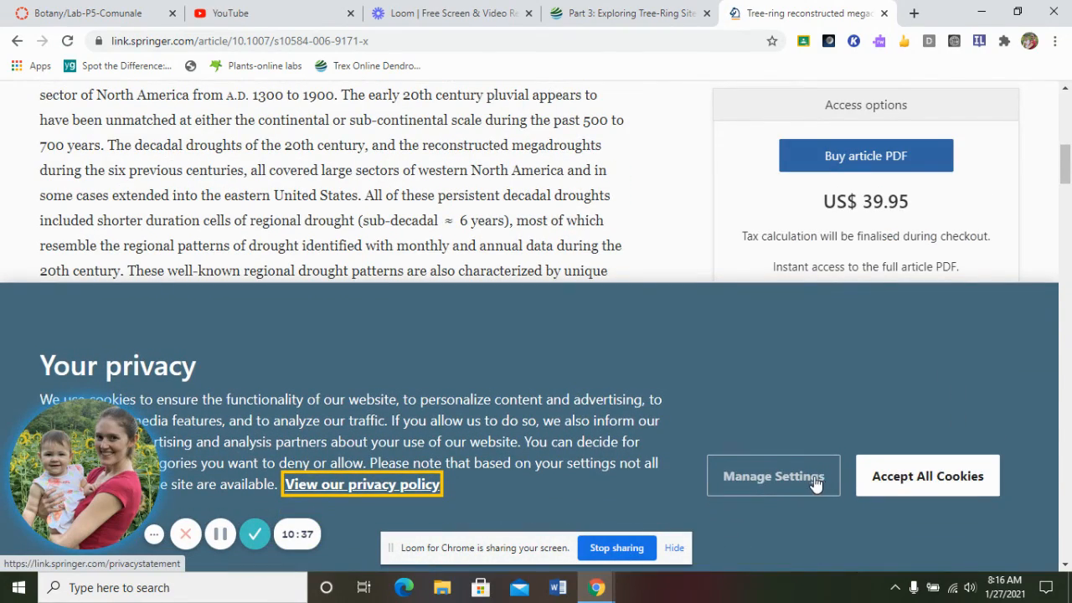
click(910, 476)
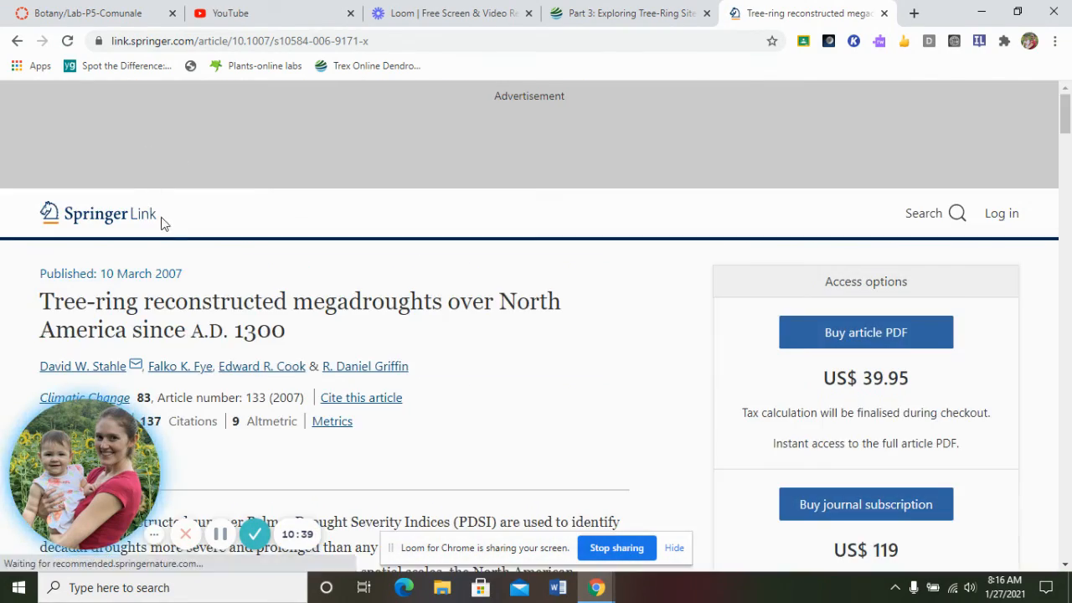
scroll(163, 228, down, 3)
scroll(163, 232, down, 2)
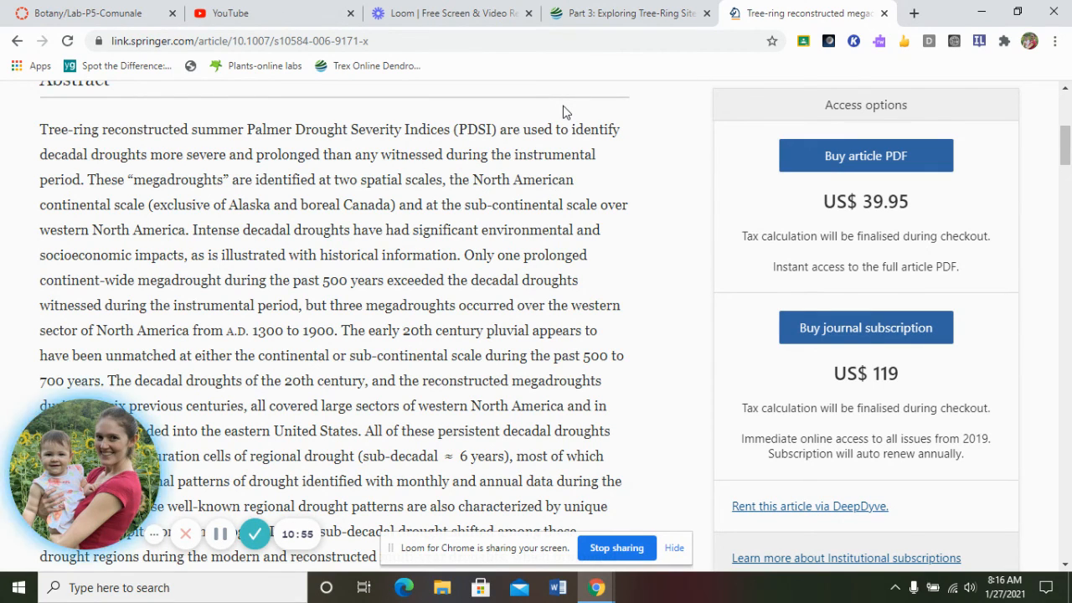
click(600, 22)
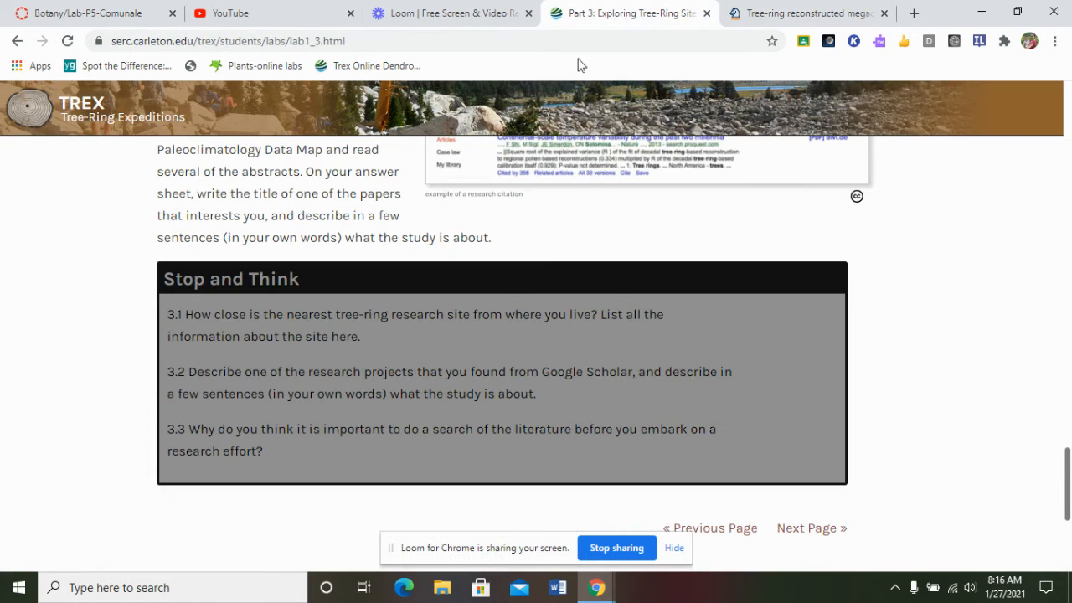